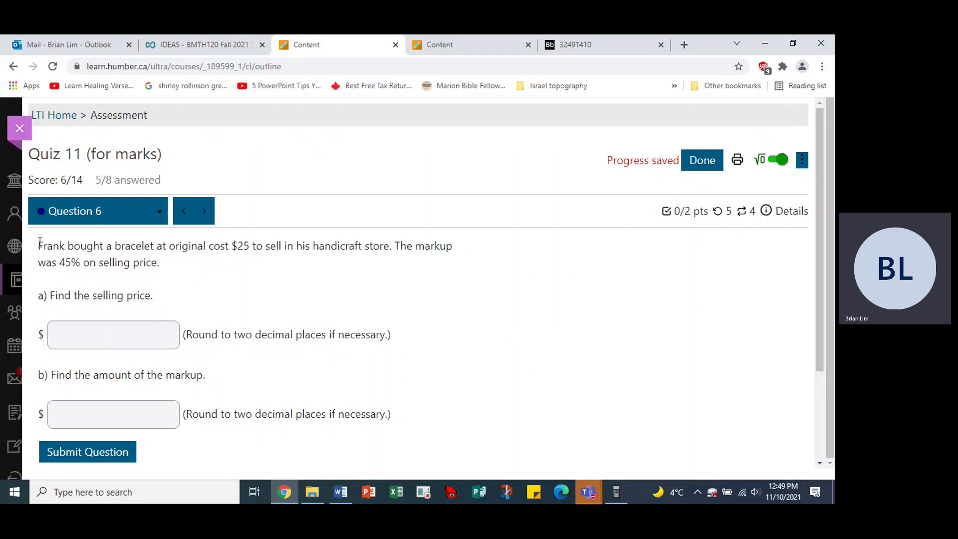
# Select the Question 6 bracelet problem text ($25 cost, 45% markup on selling price) to copy
pyautogui.moveTo(40, 243); pyautogui.dragTo(316, 292)
pyautogui.hotkey('ctrl', 'c')
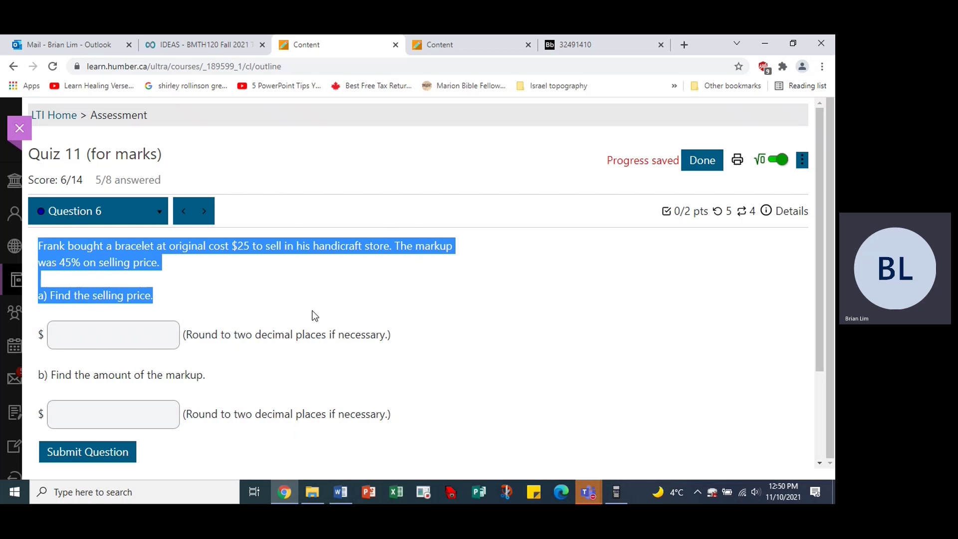
# Paste the bracelet problem under the Quiz 11 heading and remove the blank line before part a
pyautogui.click(345, 495)
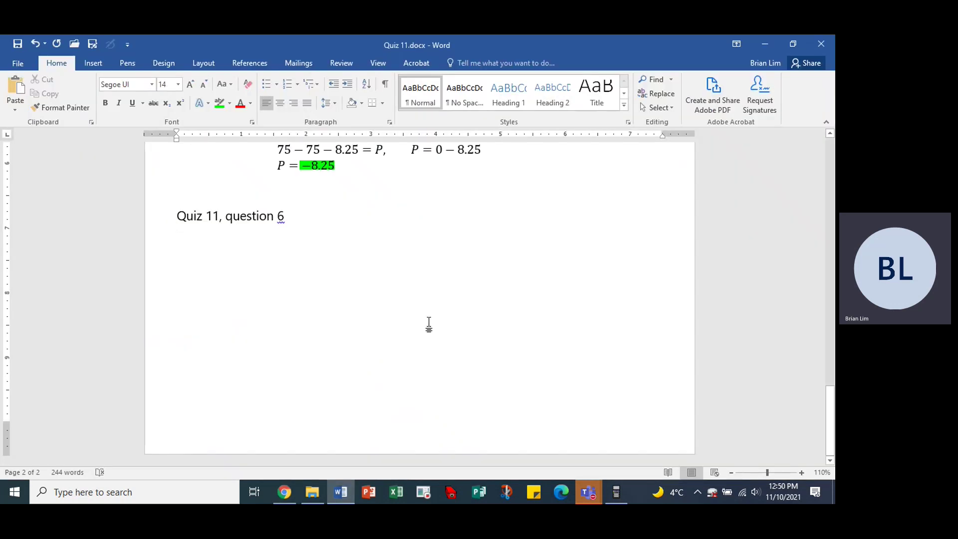
pyautogui.hotkey('ctrl', 'v')
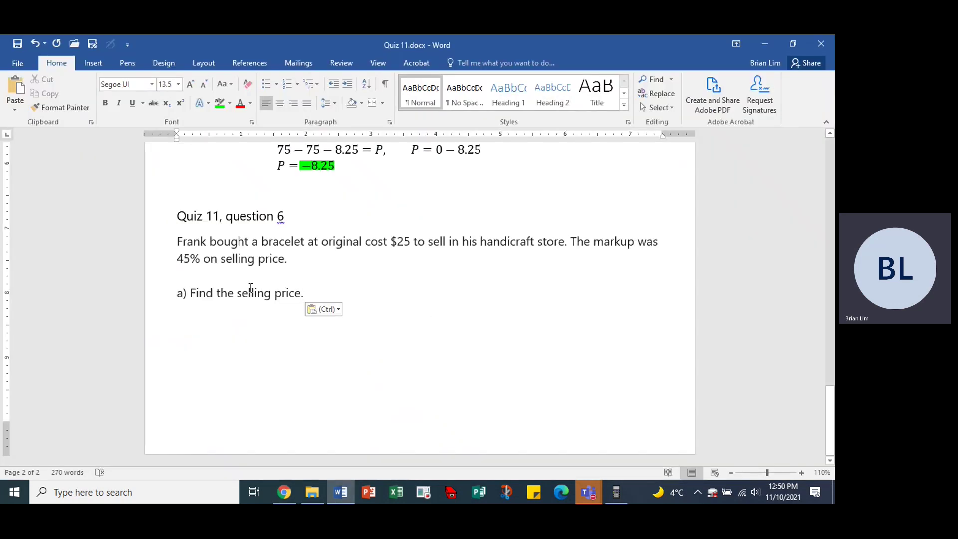
pyautogui.click(183, 271)
pyautogui.press('Delete')
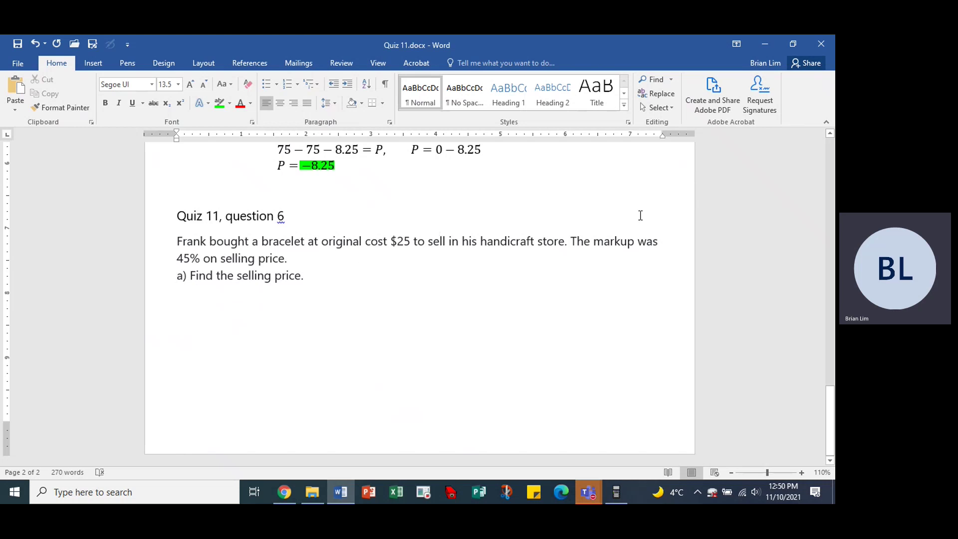
# Highlight "The markup was 45% on selling price." in yellow and start a new line below part a
pyautogui.moveTo(572, 242); pyautogui.dragTo(325, 263)
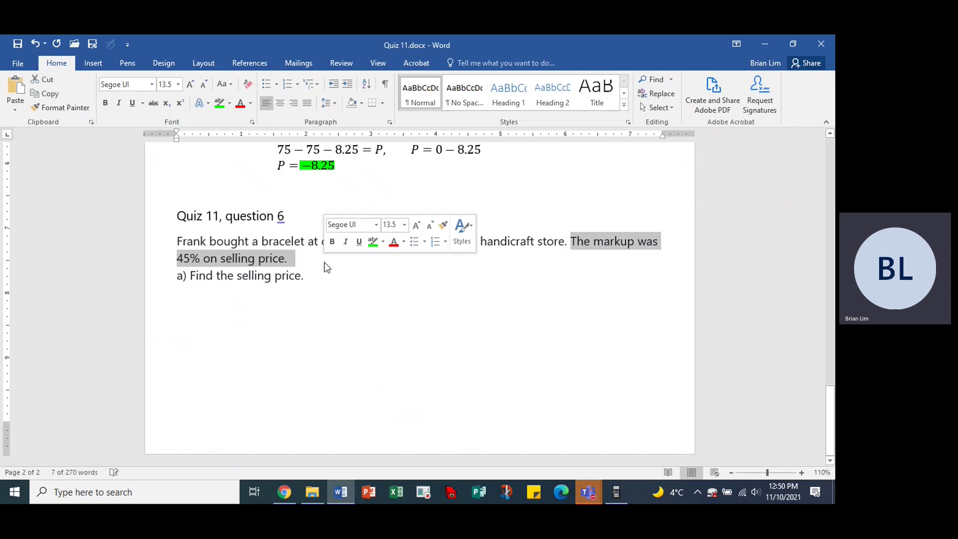
pyautogui.click(383, 241)
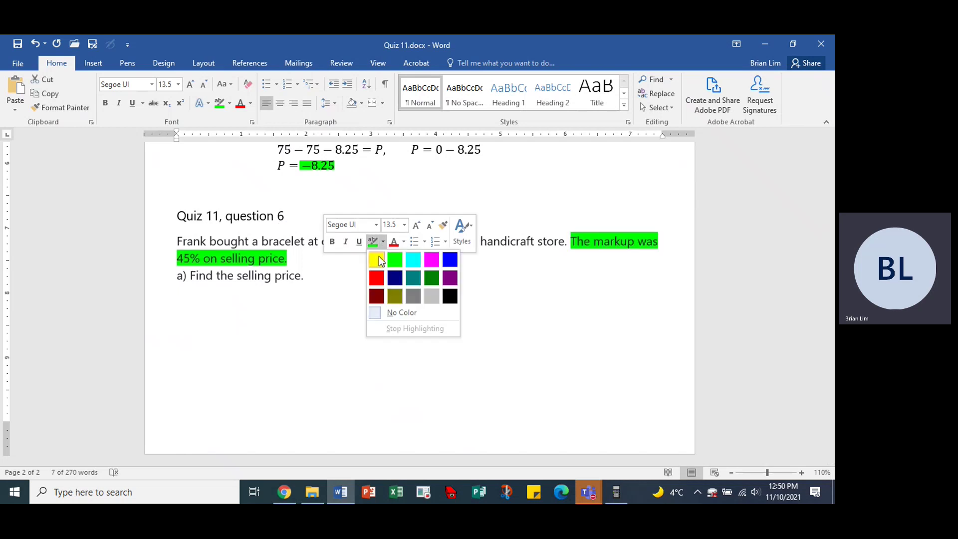
pyautogui.click(379, 259)
pyautogui.click(329, 297)
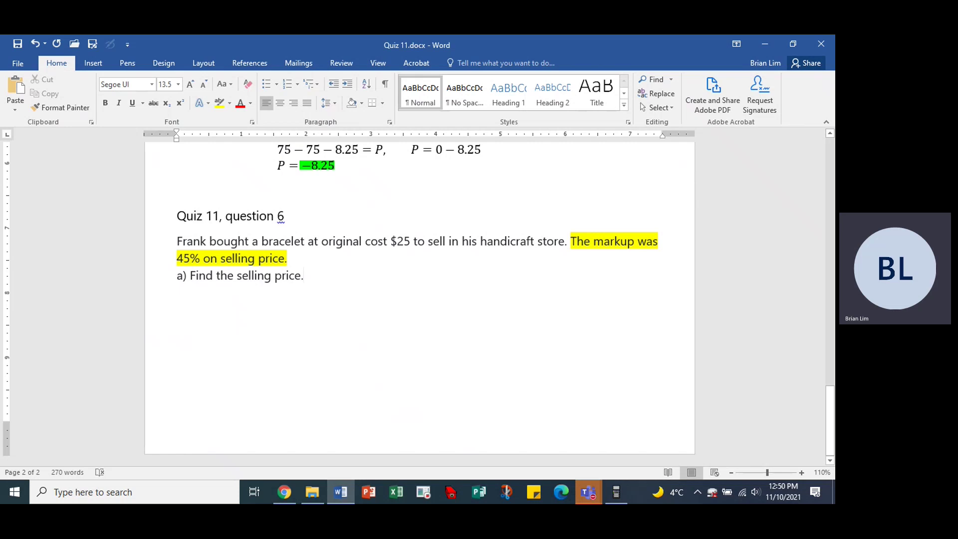
pyautogui.press('Return')
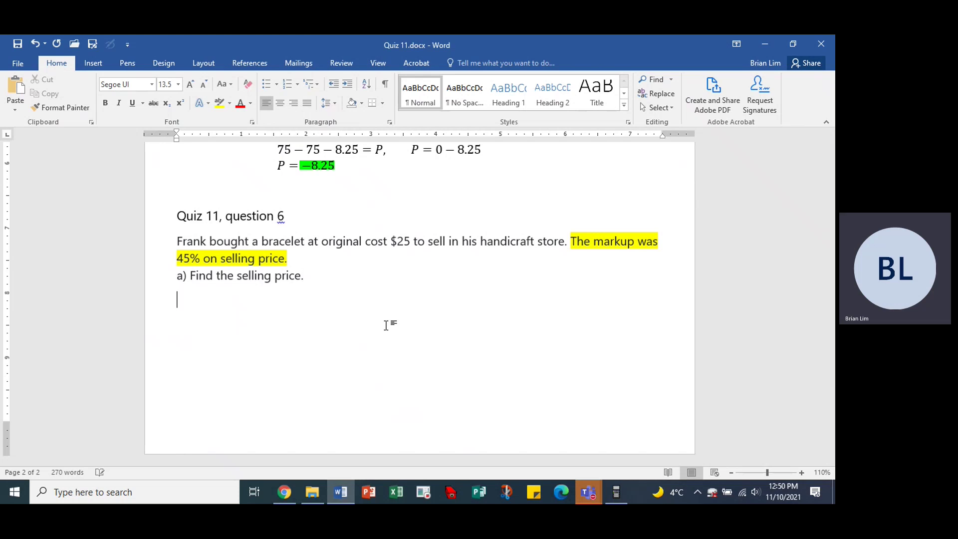
# Insert an equation reading S = C + M, C = 25, M = 0.45 × S = 0.45S, using the × symbol
pyautogui.hotkey('alt', '=')
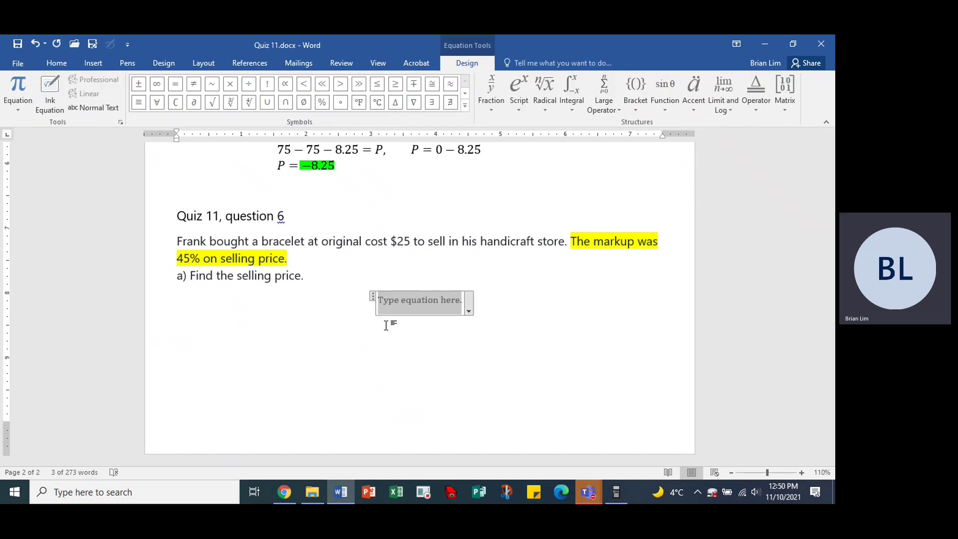
pyautogui.write('S = ')
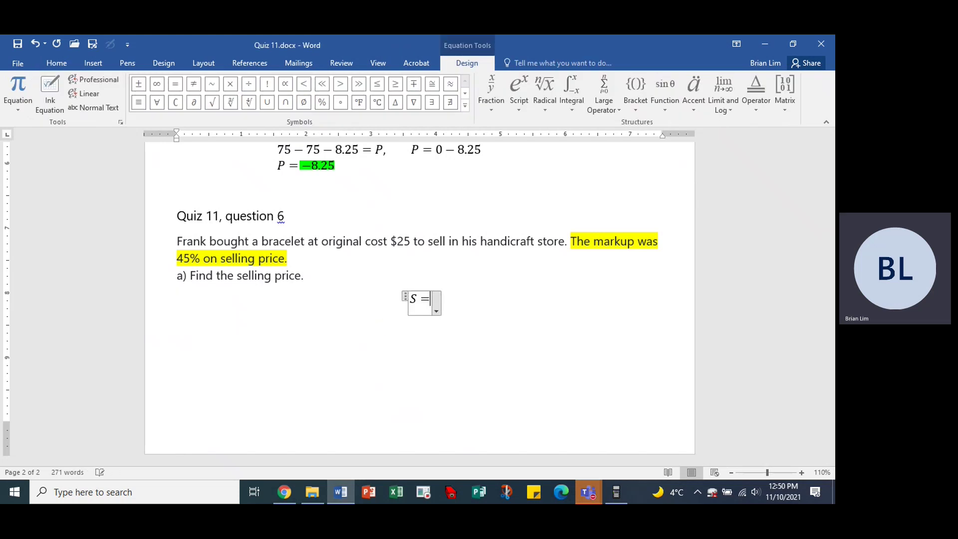
pyautogui.write('C + ')
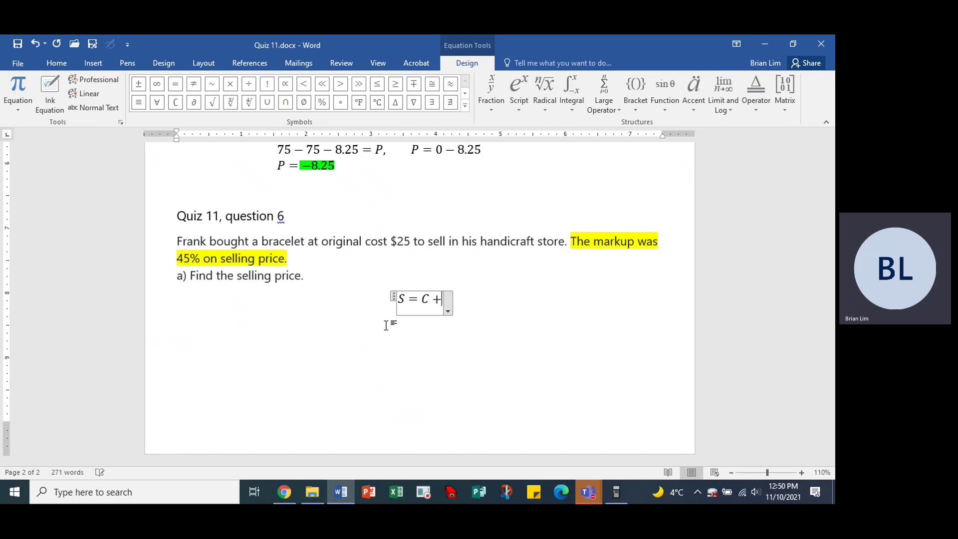
pyautogui.write('M')
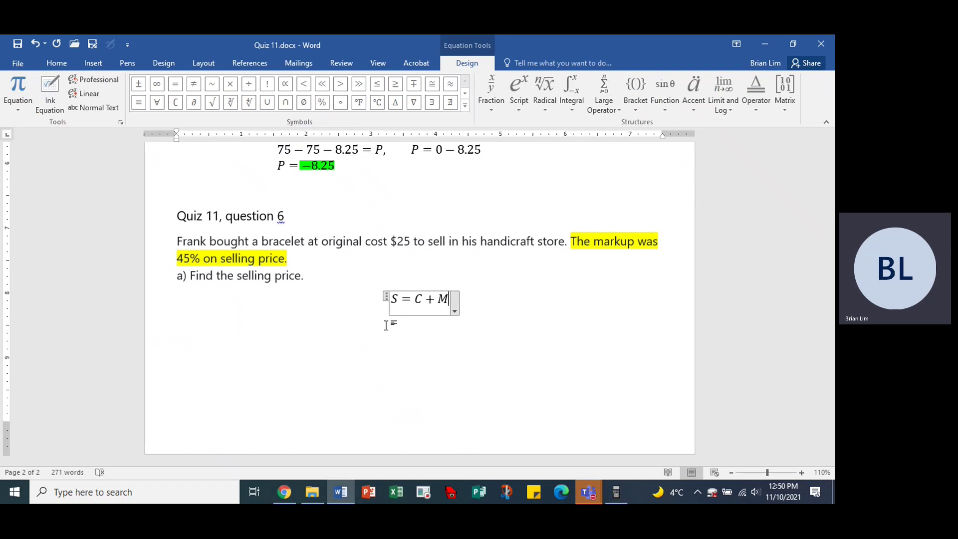
pyautogui.write(',')
pyautogui.write('    C ')
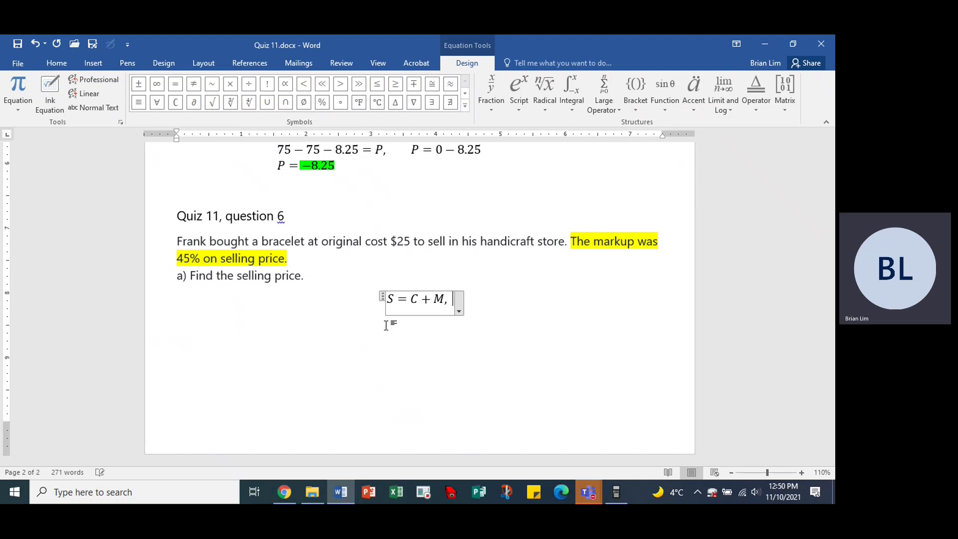
pyautogui.write('=')
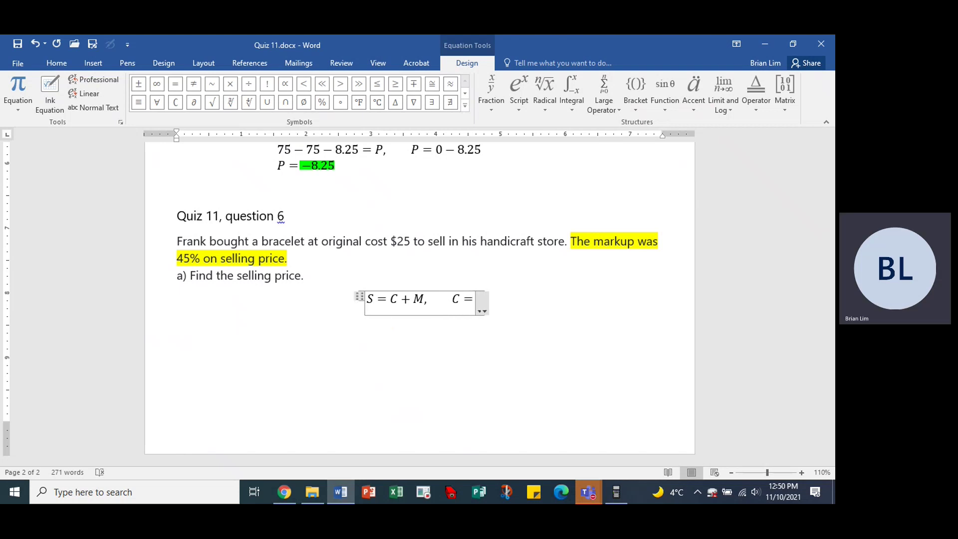
pyautogui.write(' 25,    M ')
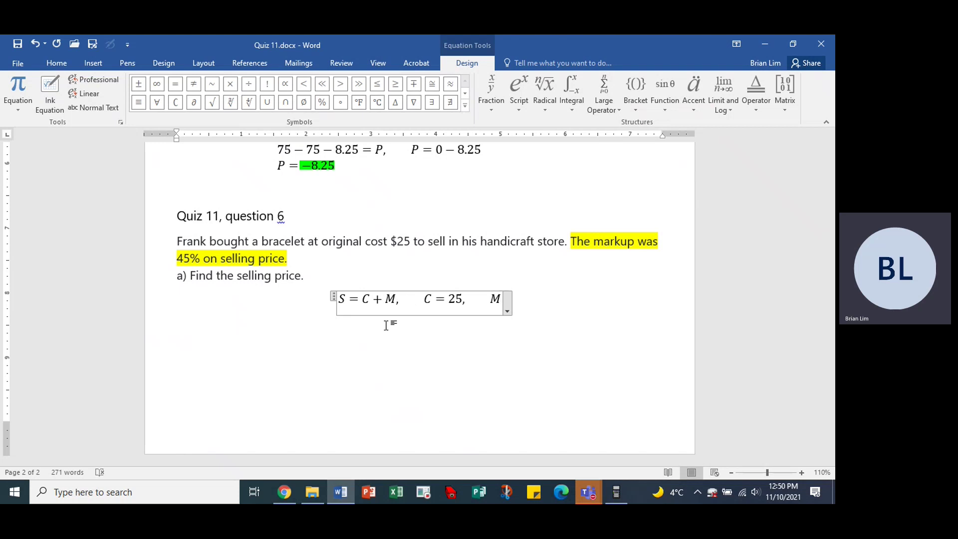
pyautogui.write('= 0.')
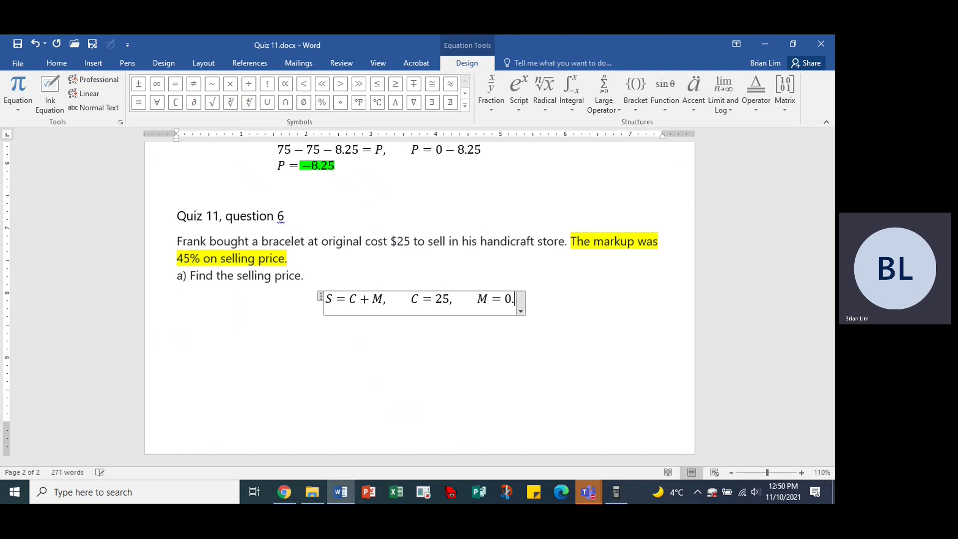
pyautogui.write('45')
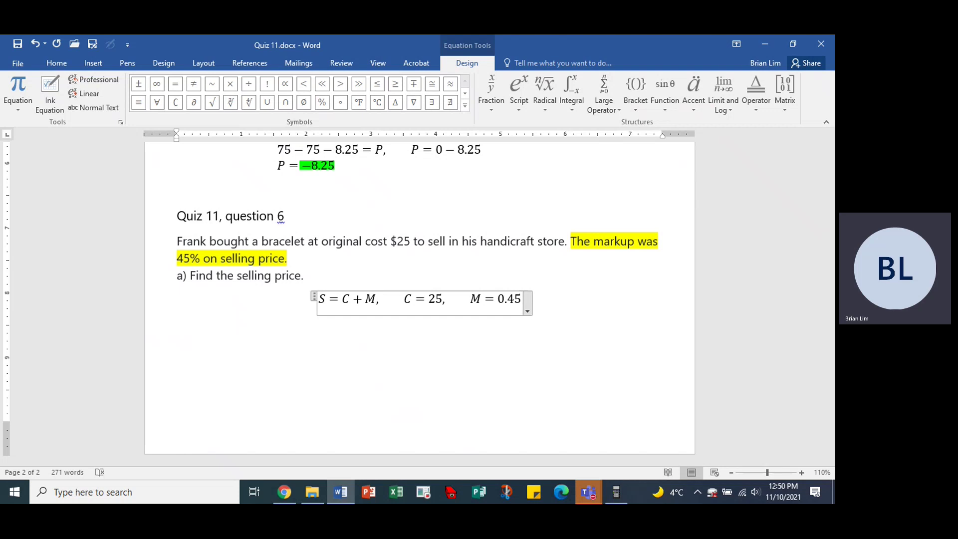
pyautogui.click(232, 86)
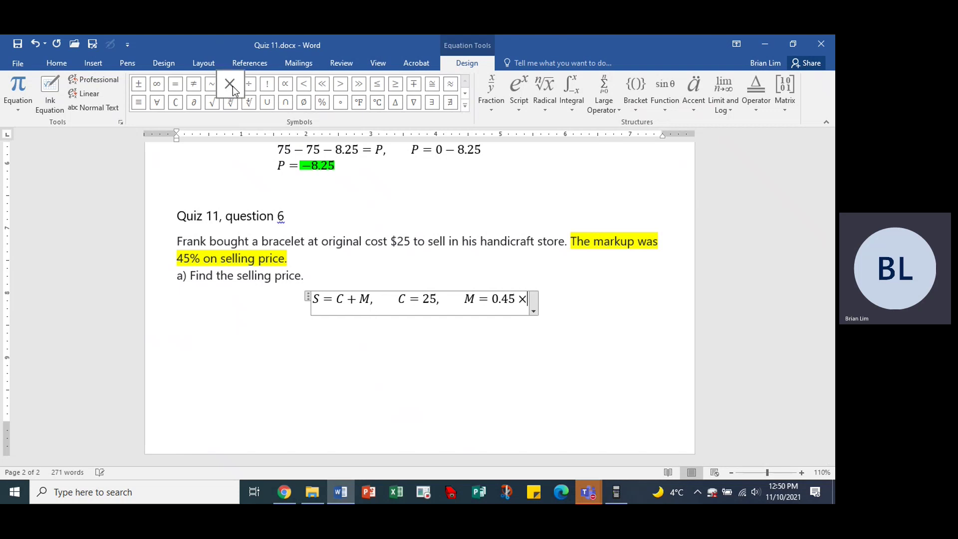
pyautogui.write('S ')
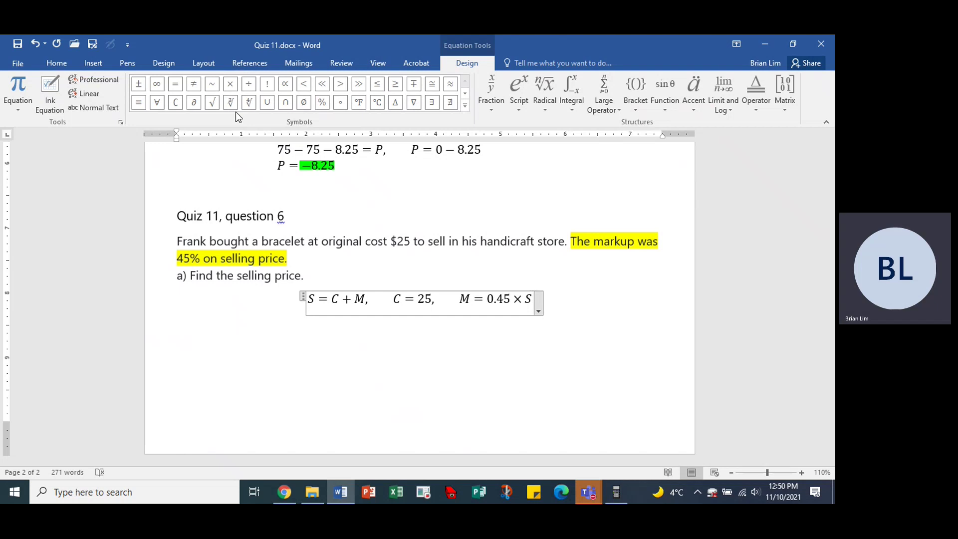
pyautogui.write('= 0.45')
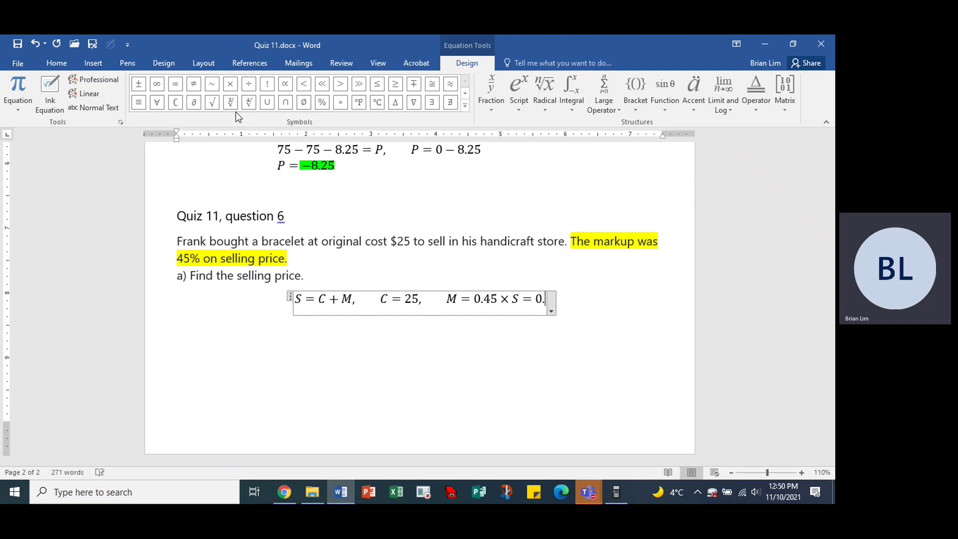
pyautogui.write('S')
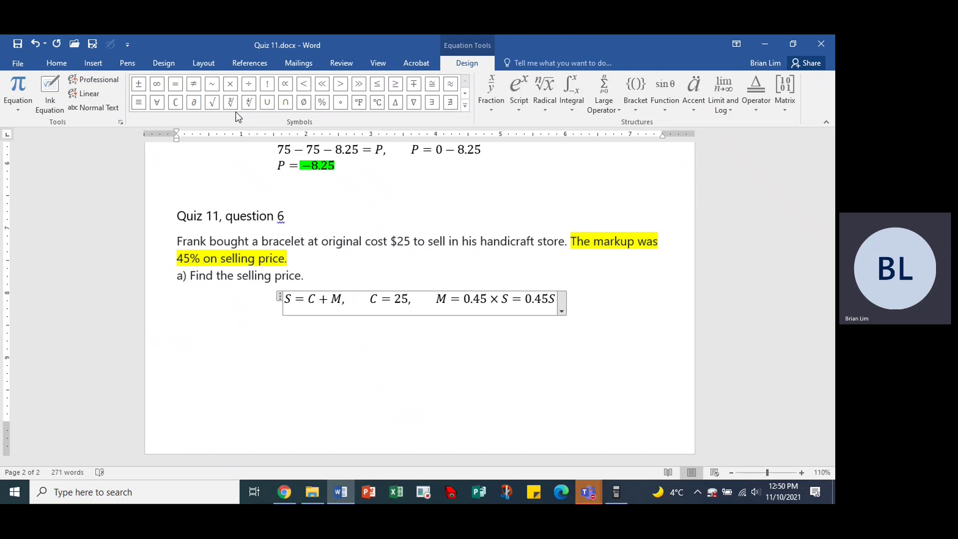
pyautogui.press('Return')
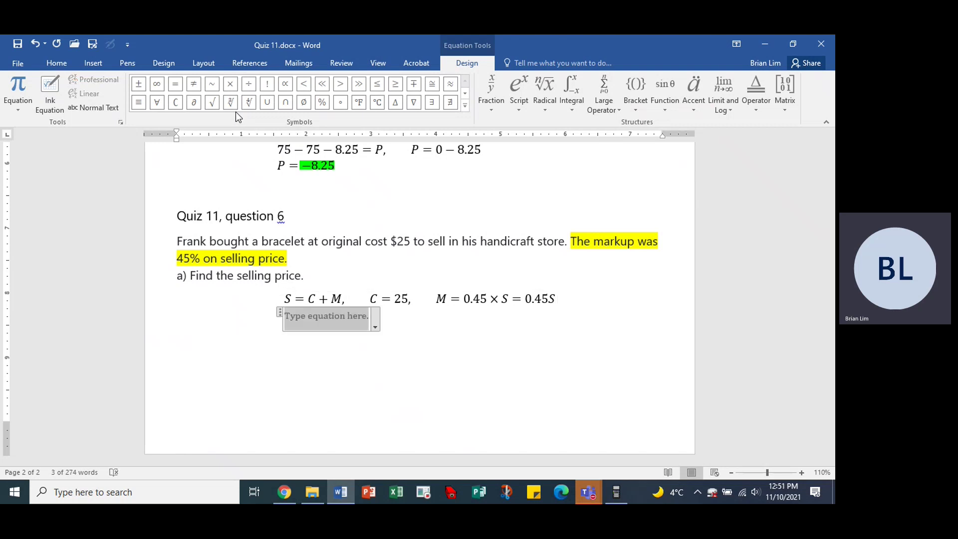
# Type the second equation line S = 25 + 0.45S and start another below it
pyautogui.write('S ')
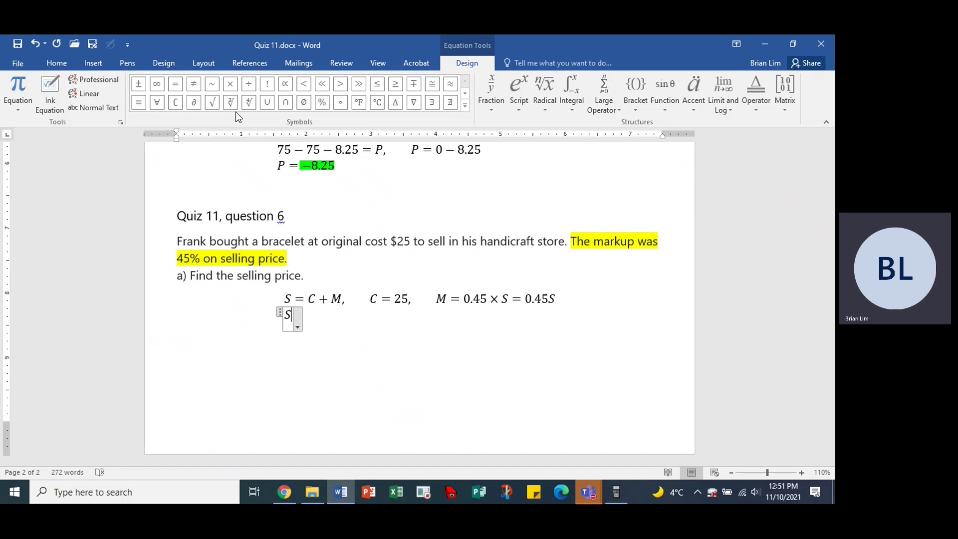
pyautogui.write('= 25 ')
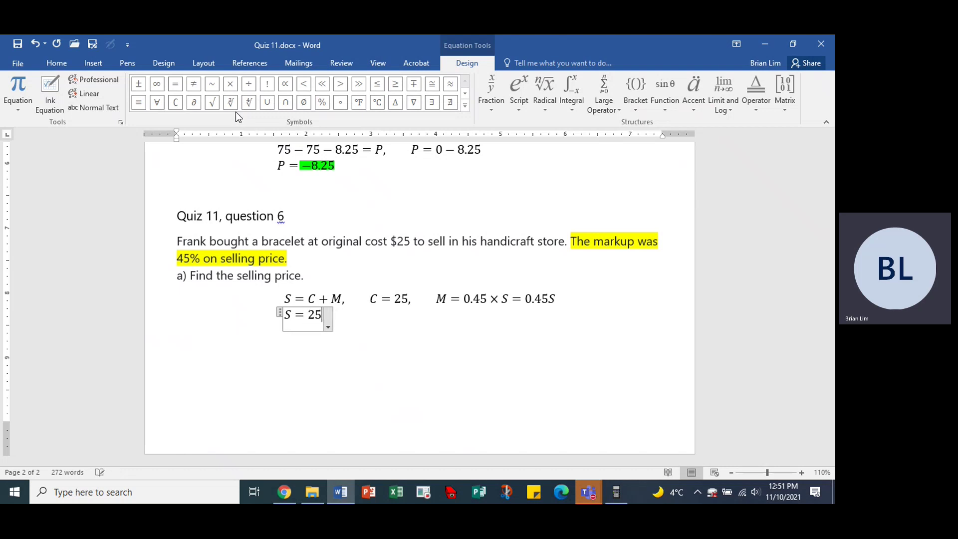
pyautogui.write('+ ')
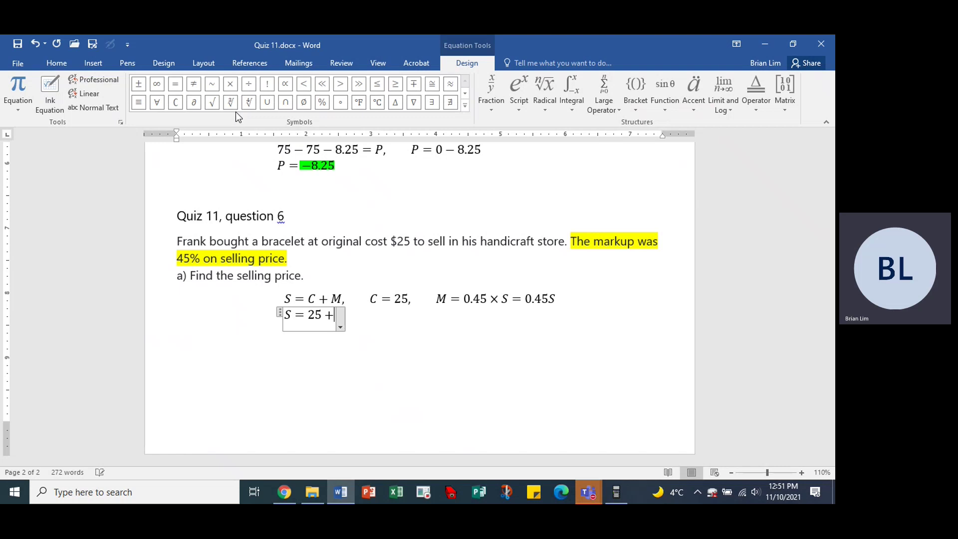
pyautogui.write('0.45')
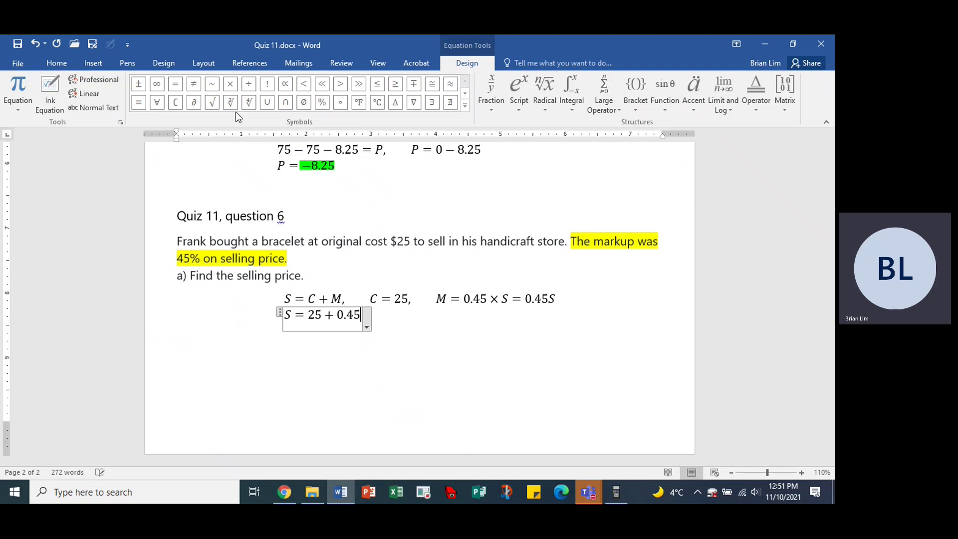
pyautogui.write('S')
pyautogui.press('Return')
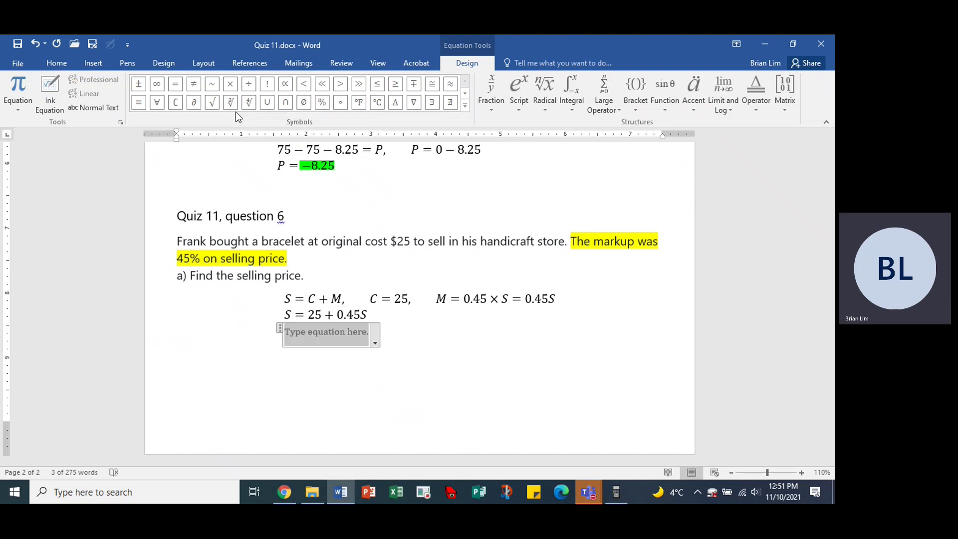
# Add equation lines S − 0.45S = 25, 1S − 0.45S = 25 and (1 − 0.45)S = 25
pyautogui.write('S')
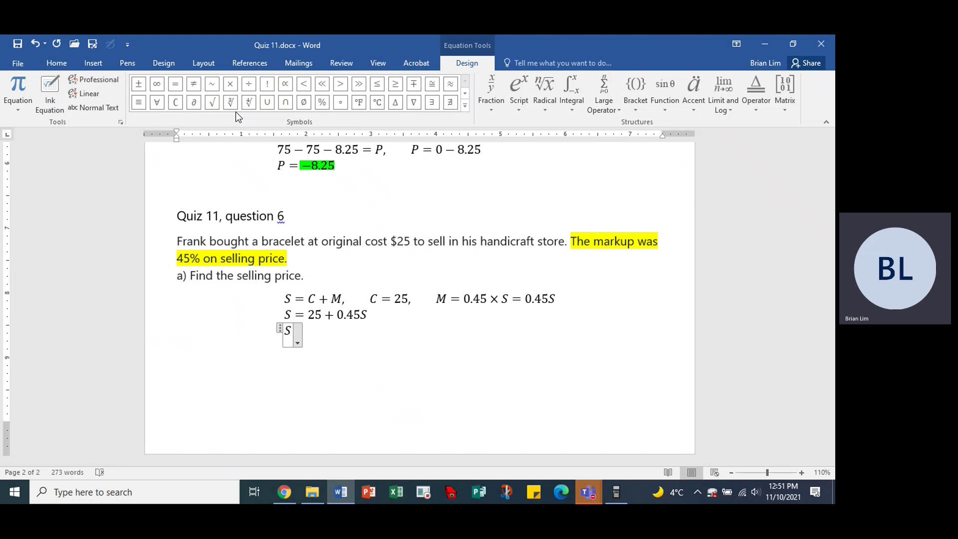
pyautogui.write('-0')
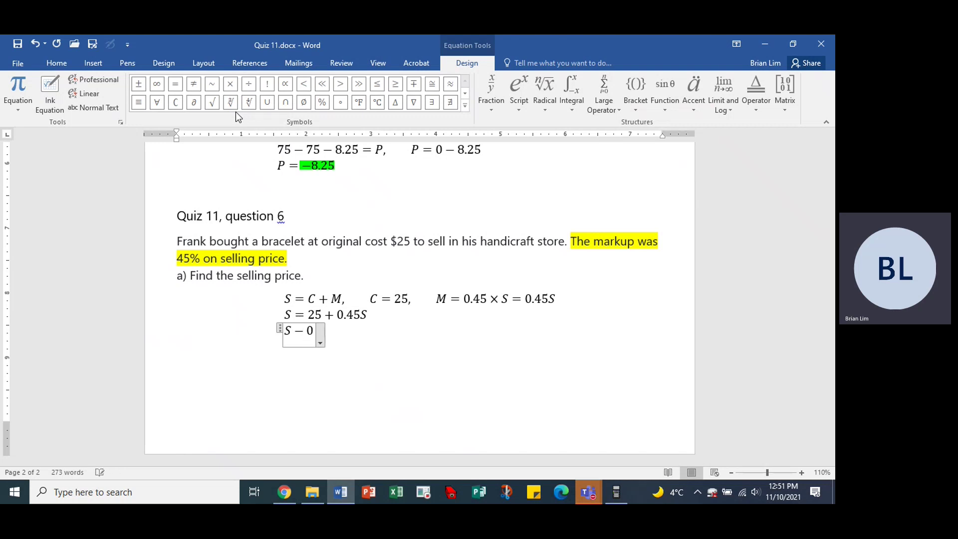
pyautogui.write('.45S')
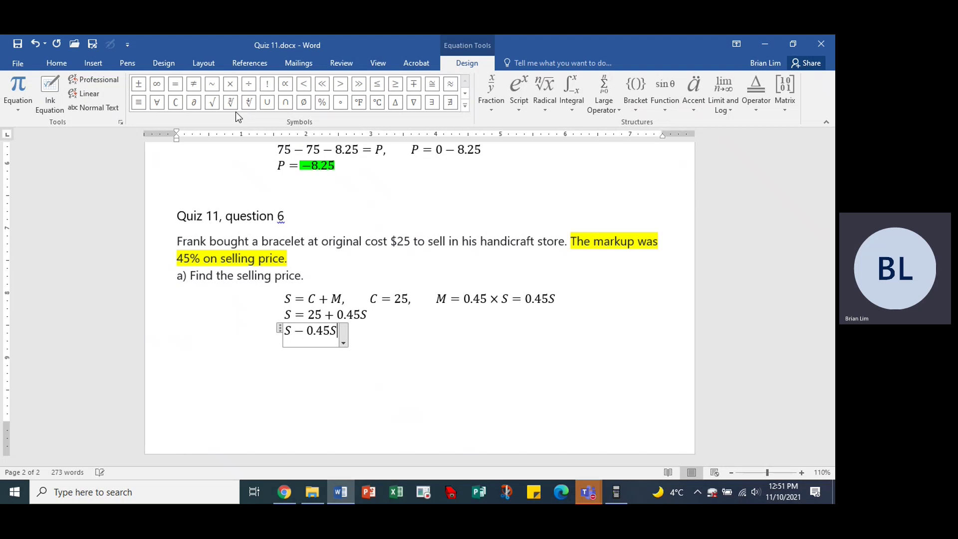
pyautogui.write('=')
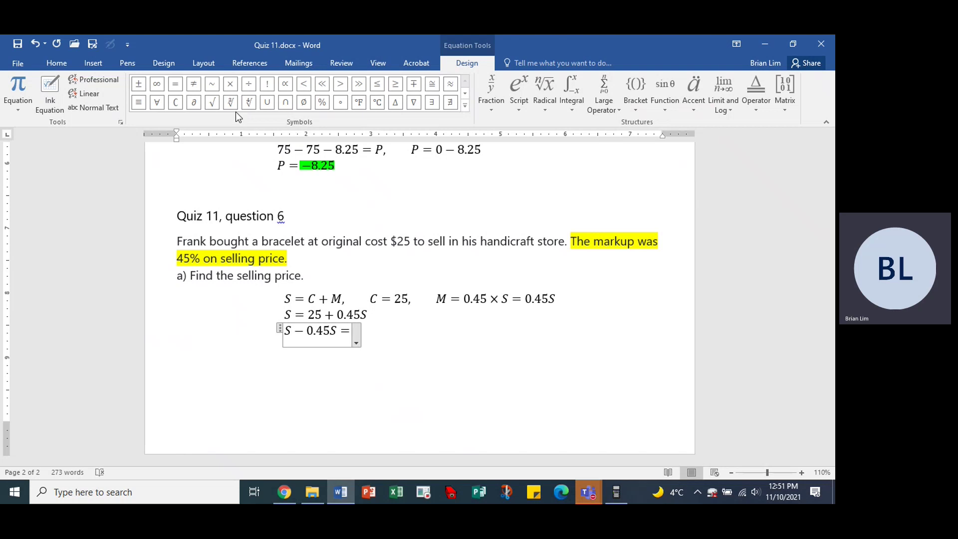
pyautogui.write('25,')
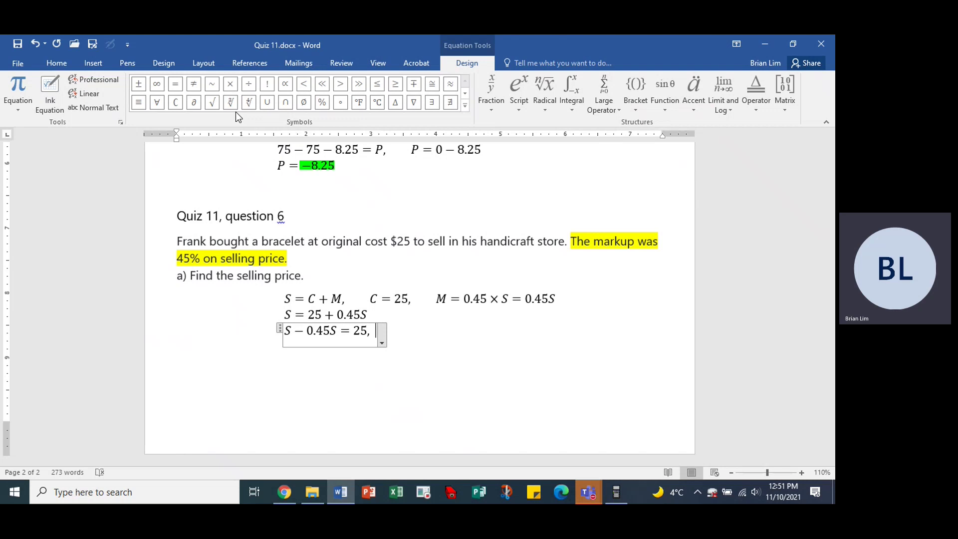
pyautogui.write('    1')
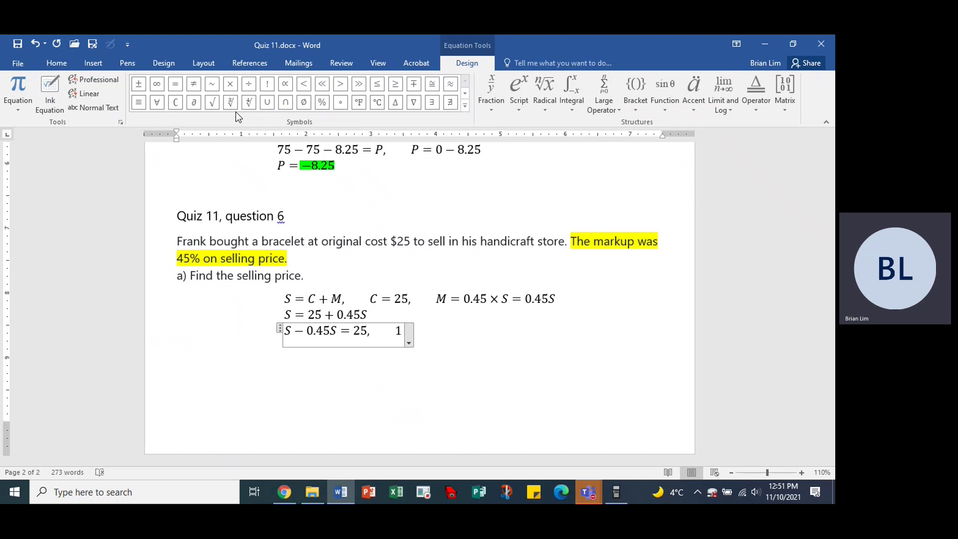
pyautogui.write('S')
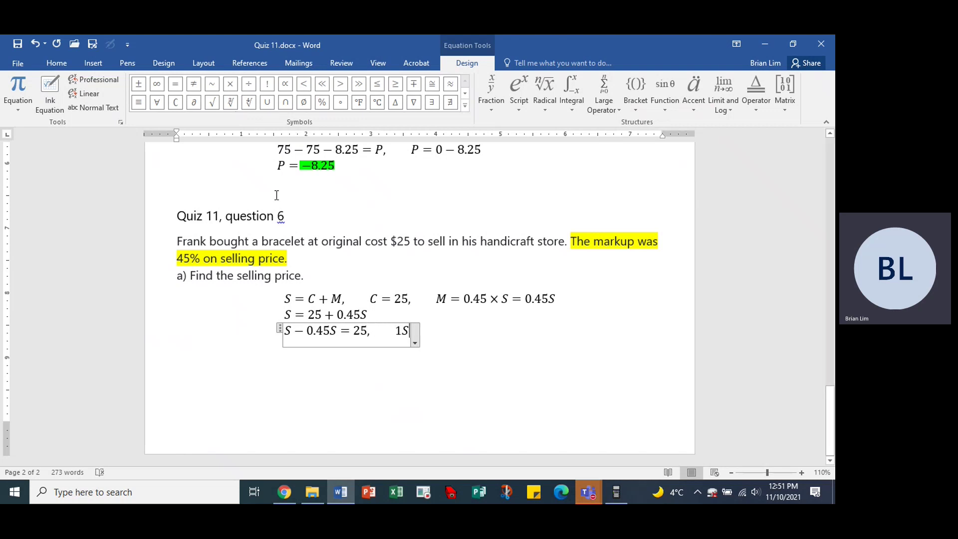
pyautogui.write('-0.')
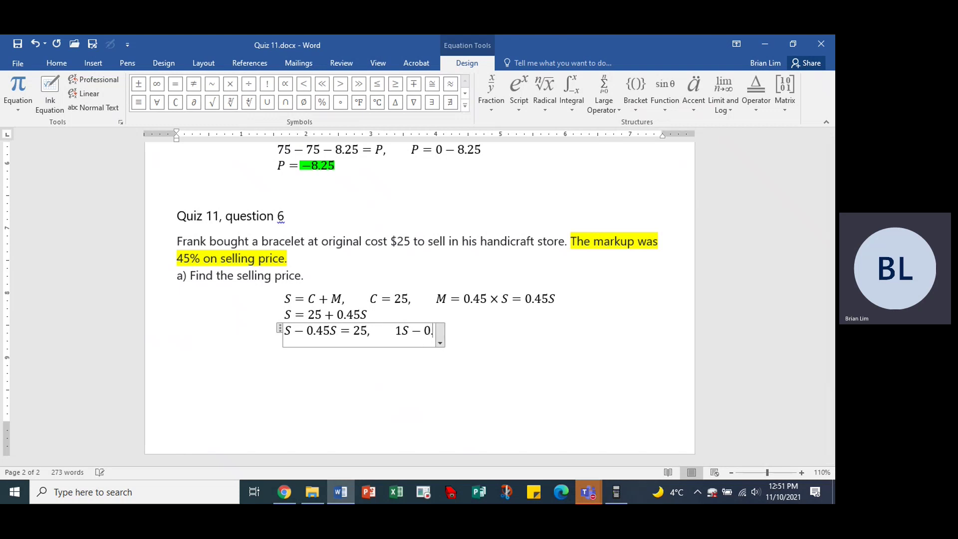
pyautogui.write('45S')
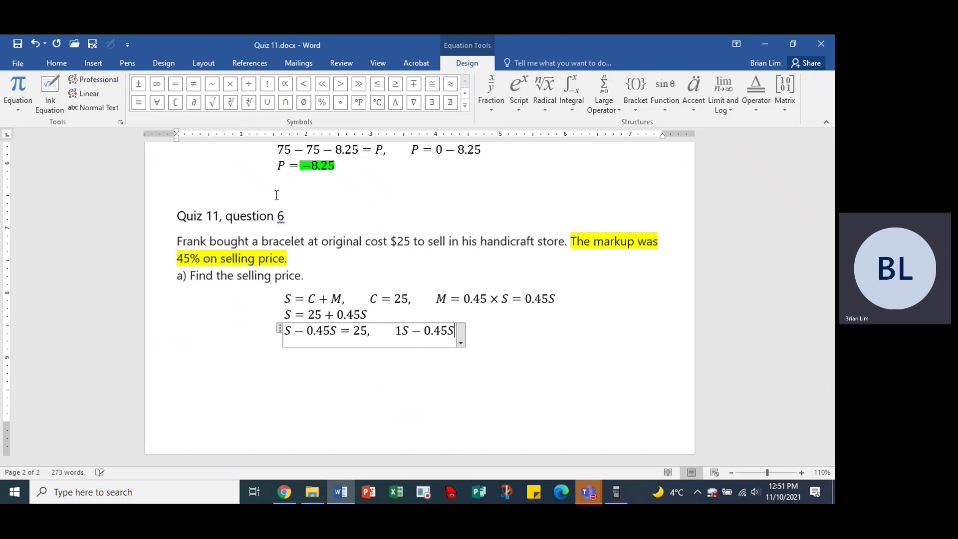
pyautogui.write('=25')
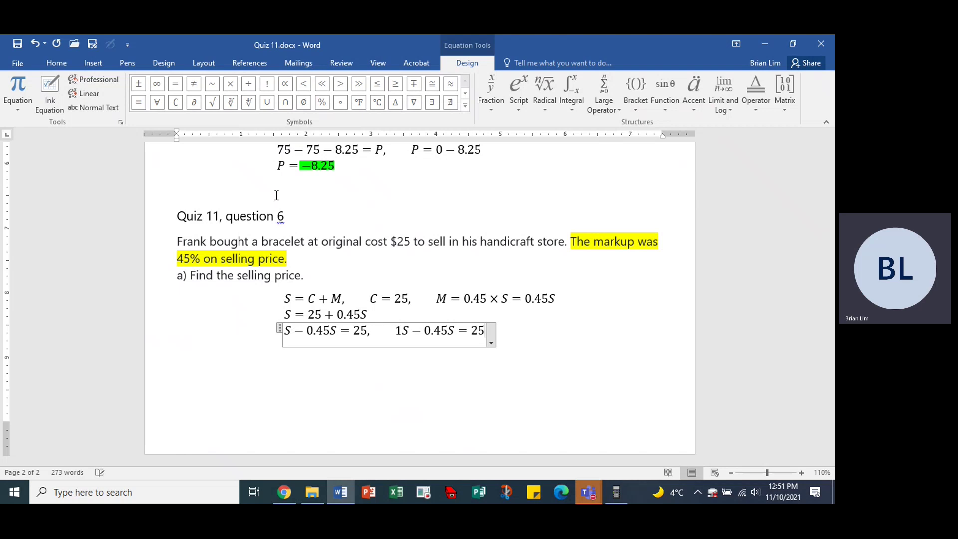
pyautogui.press('Return')
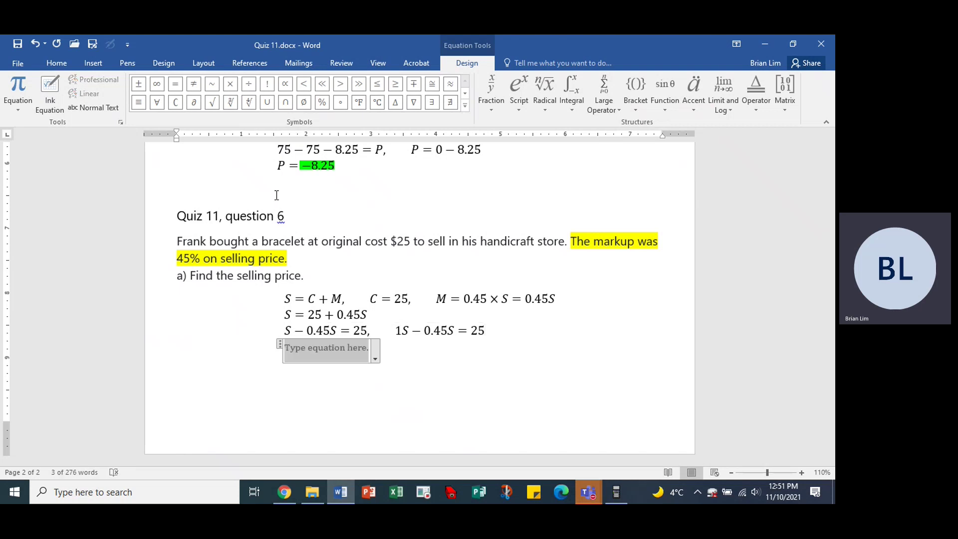
pyautogui.write('(1')
pyautogui.write('-0.4')
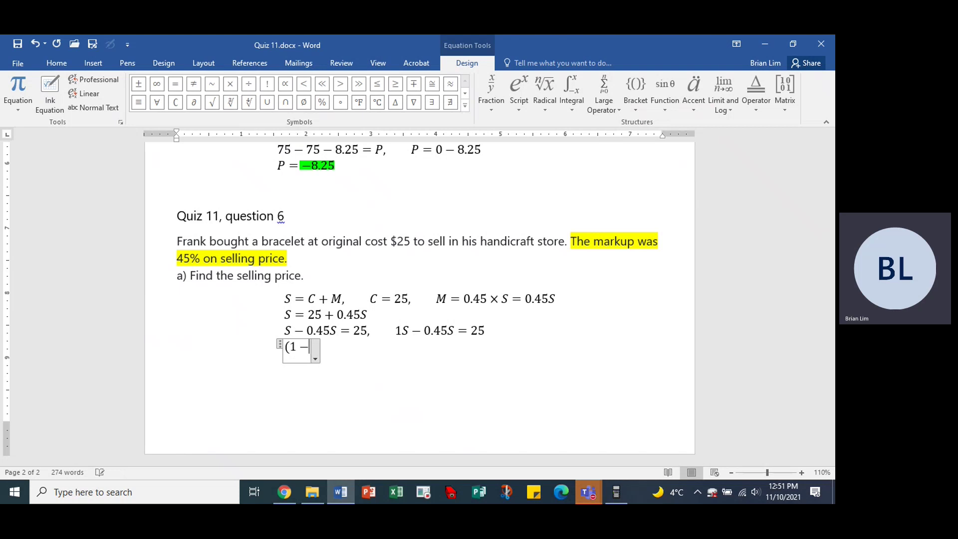
pyautogui.write('5')
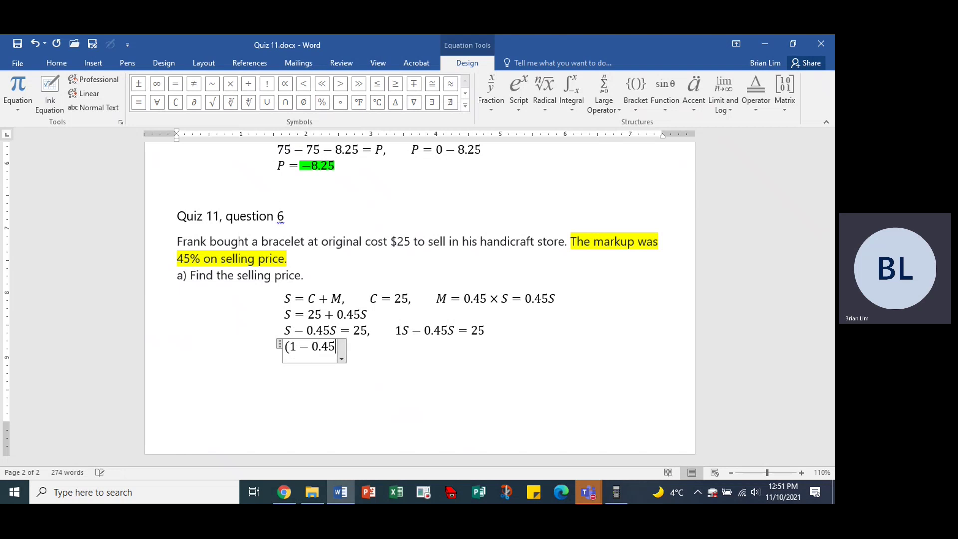
pyautogui.write(')S')
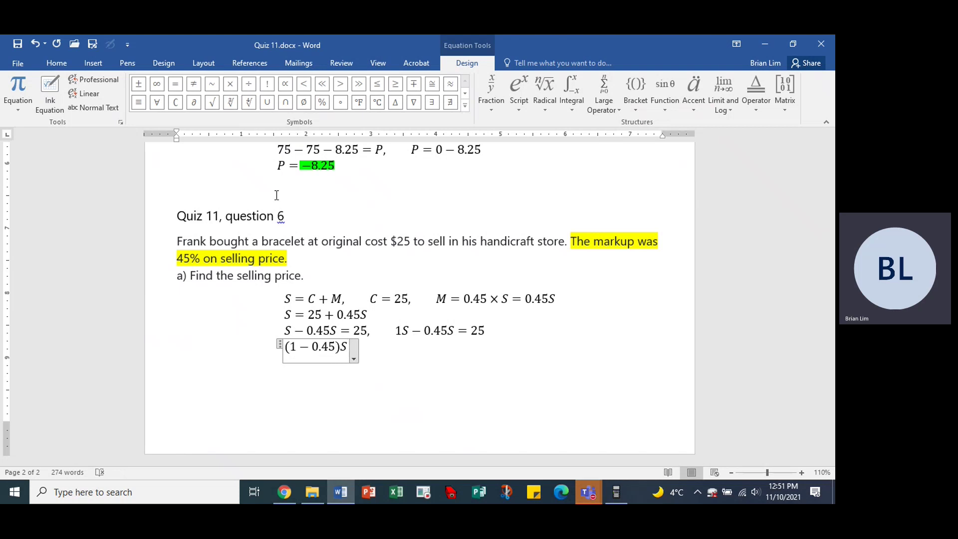
pyautogui.write('=25')
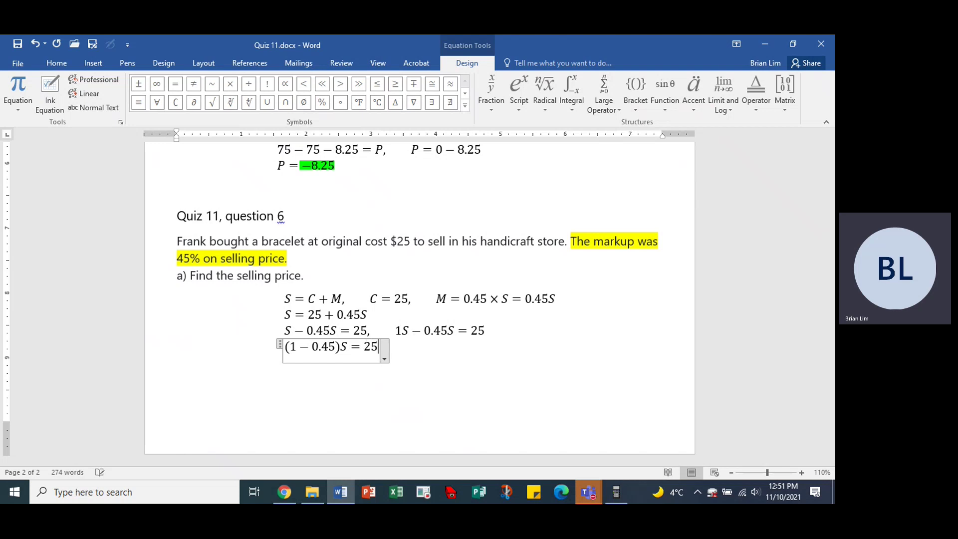
# Undo a stray blank line above the heading and start a new equation below (1 − 0.45)S = 25
pyautogui.click(275, 194)
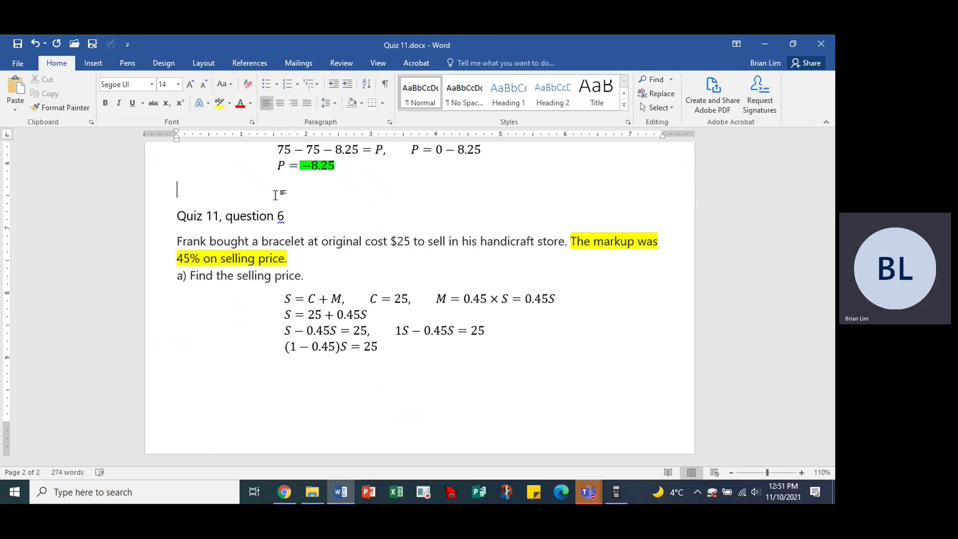
pyautogui.press('Return')
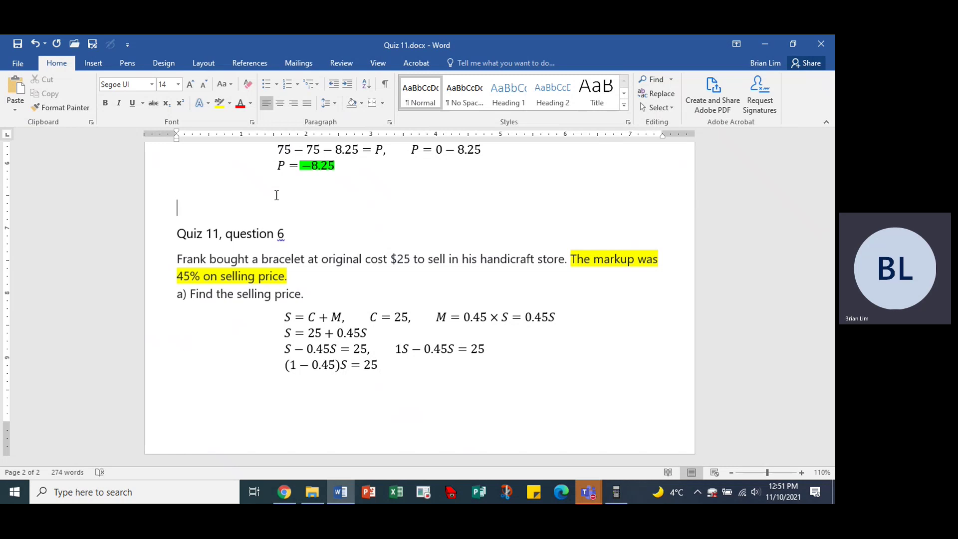
pyautogui.hotkey('ctrl', 'z')
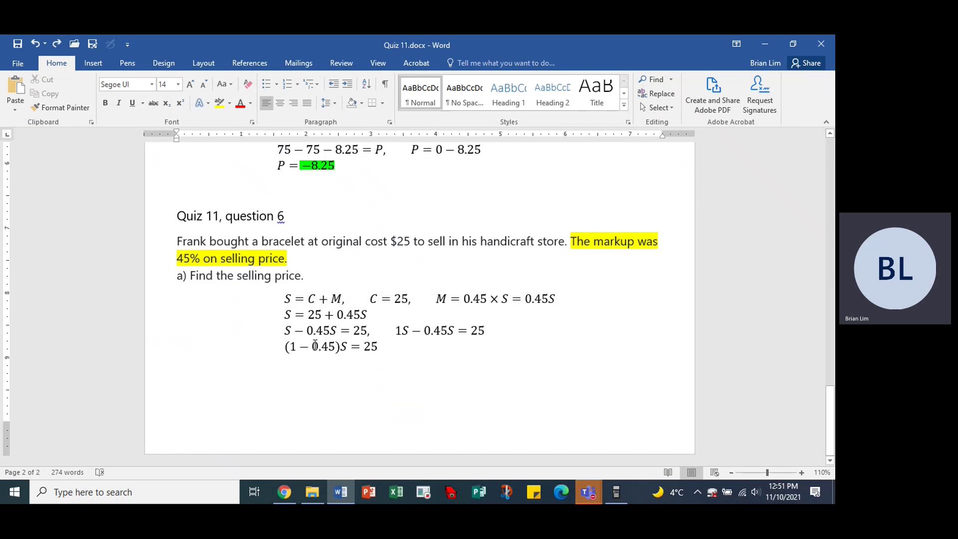
pyautogui.click(379, 346)
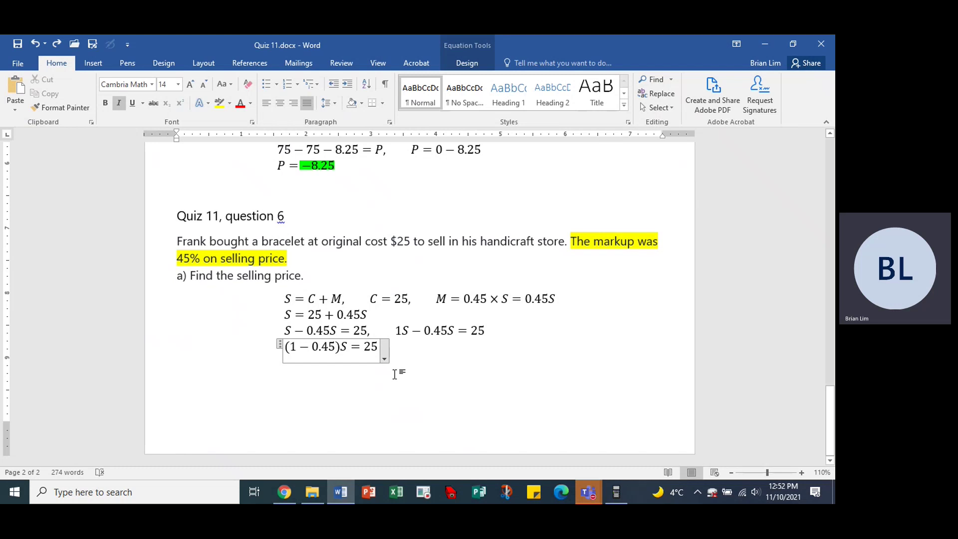
pyautogui.press('Return')
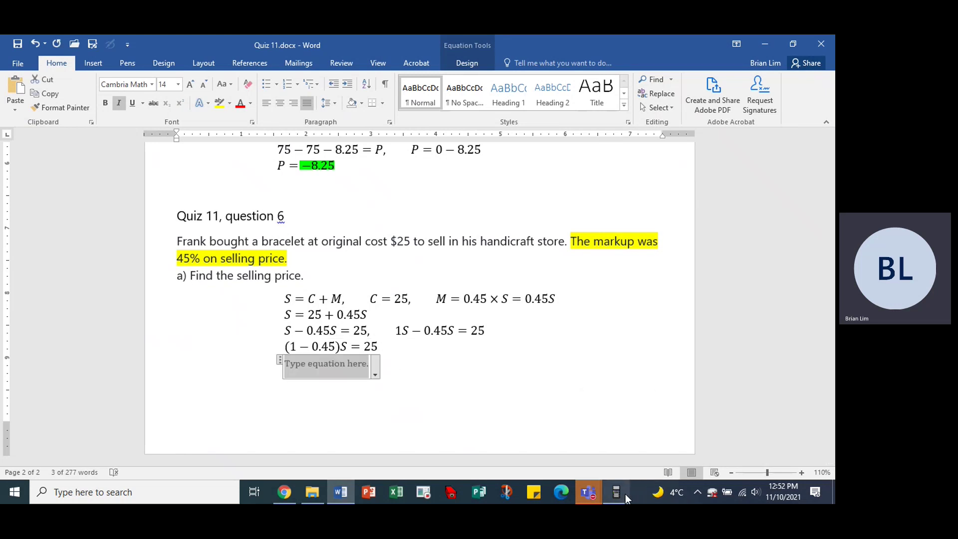
# Compute 1 − 0.45 = 0.55 on the BA II Plus calculator
pyautogui.click(624, 494)
pyautogui.click(700, 415)
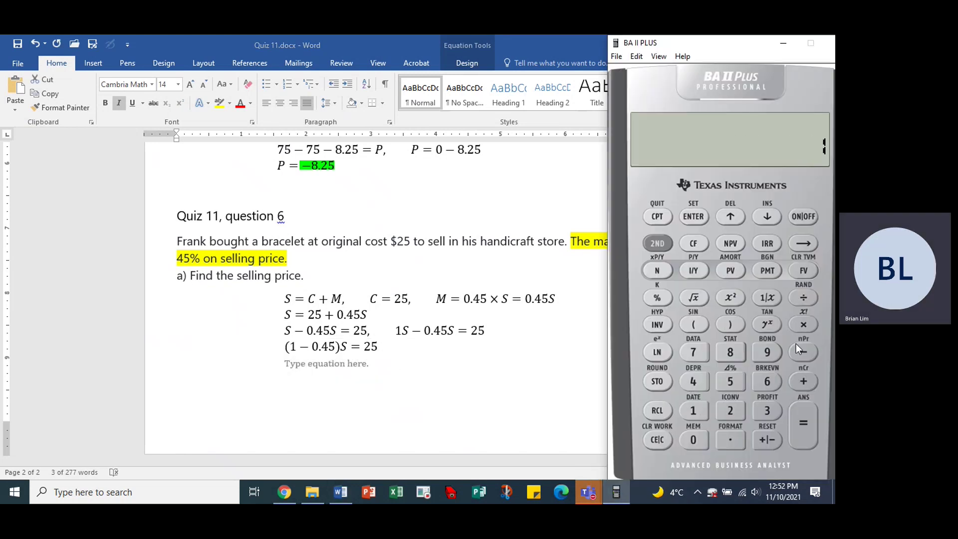
pyautogui.click(804, 354)
pyautogui.click(732, 442)
pyautogui.click(692, 382)
pyautogui.click(730, 381)
pyautogui.click(799, 432)
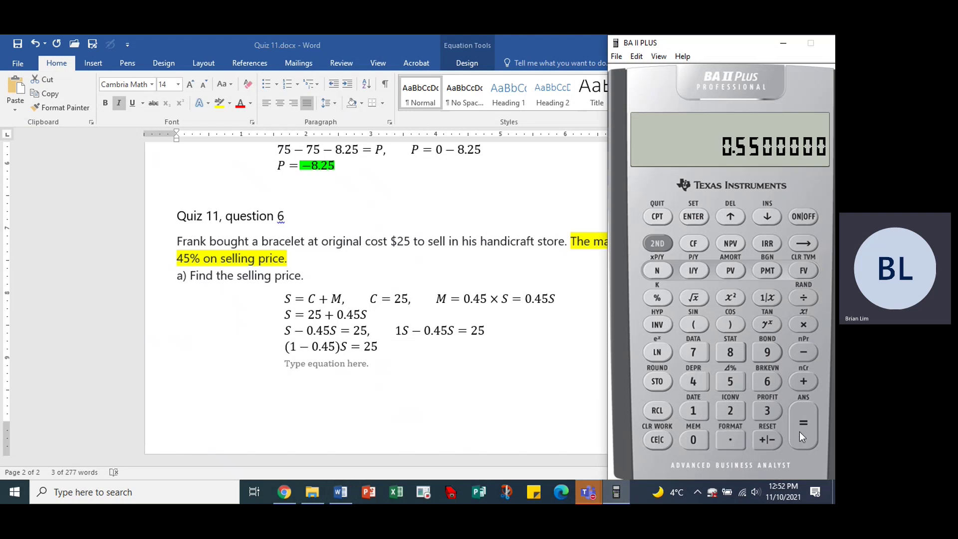
# Type the equation 0.55S = 25, S = 25/0.55 = in Word
pyautogui.click(308, 361)
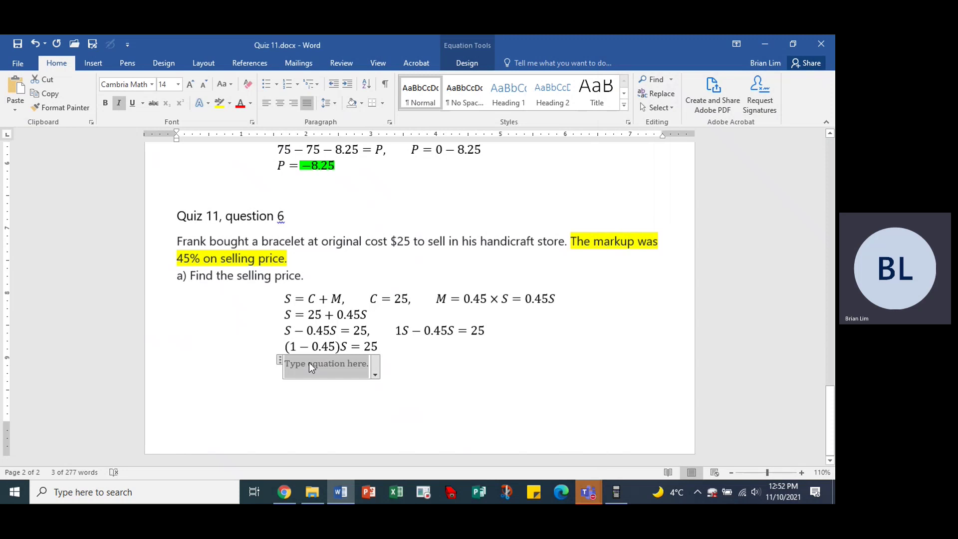
pyautogui.write('0.')
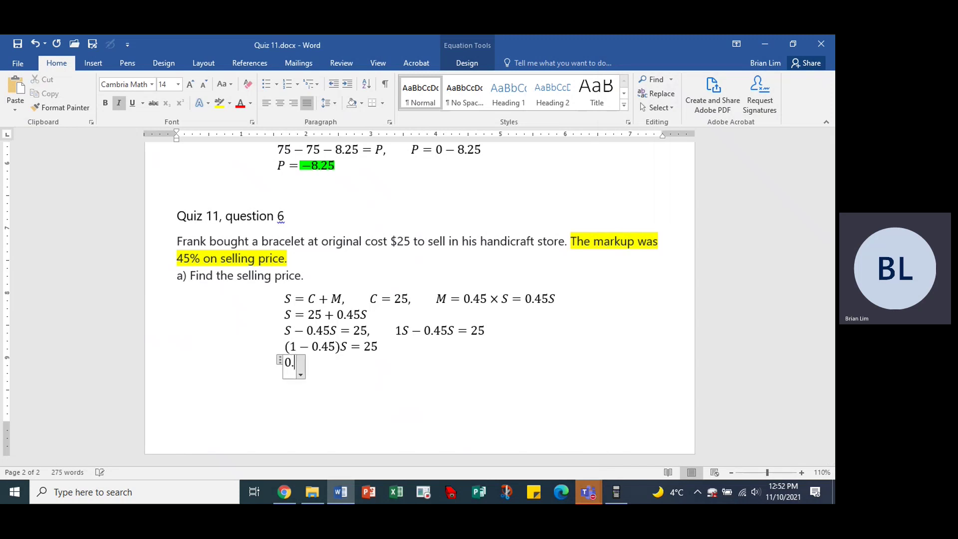
pyautogui.write('55S')
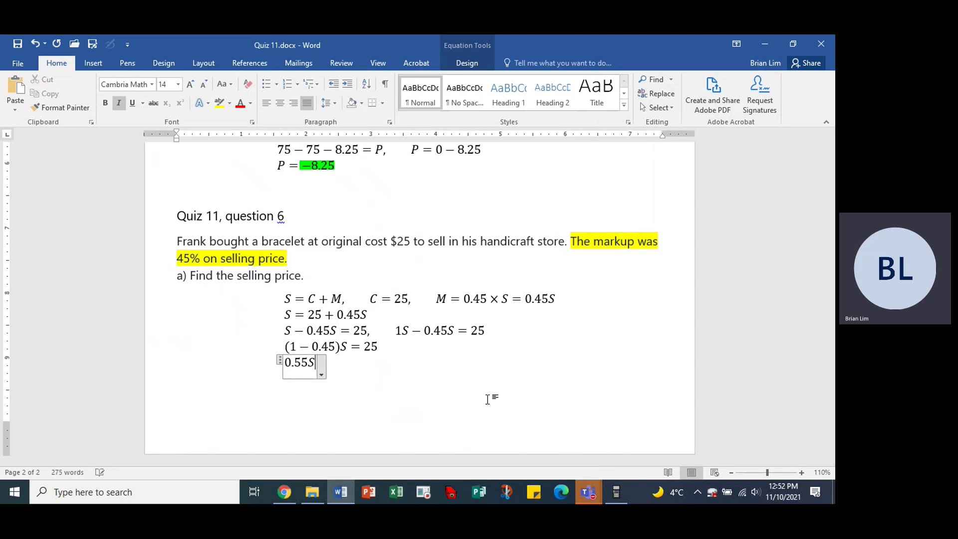
pyautogui.write('=25')
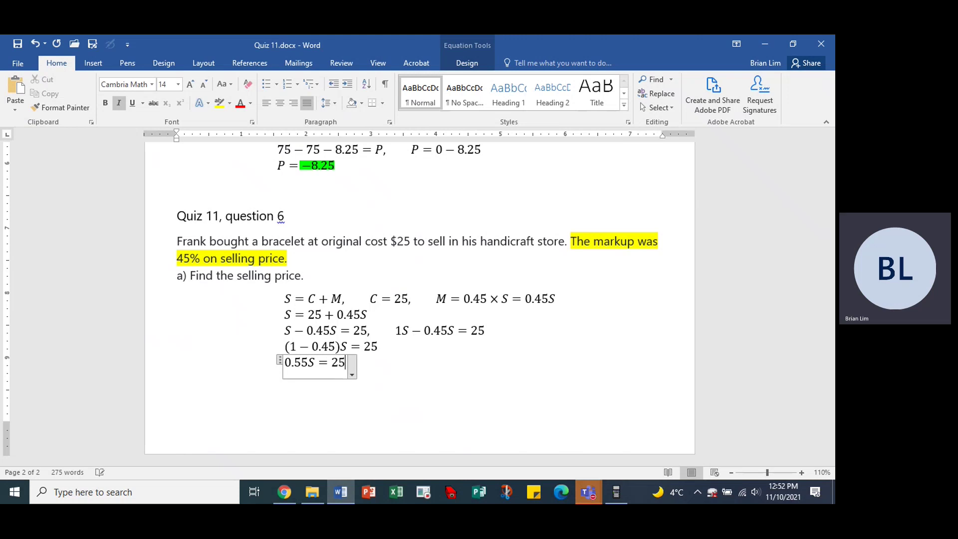
pyautogui.click(487, 400)
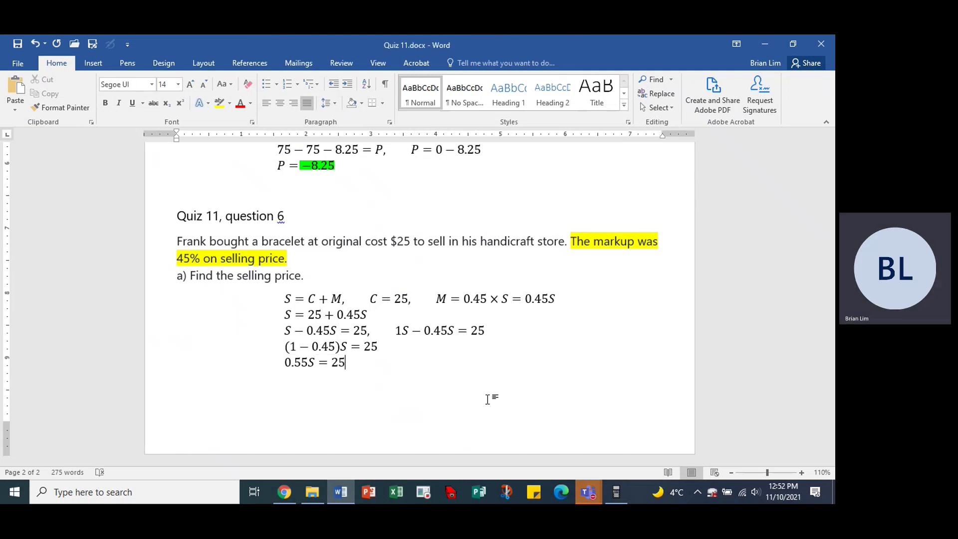
pyautogui.press('Left')
pyautogui.write(',')
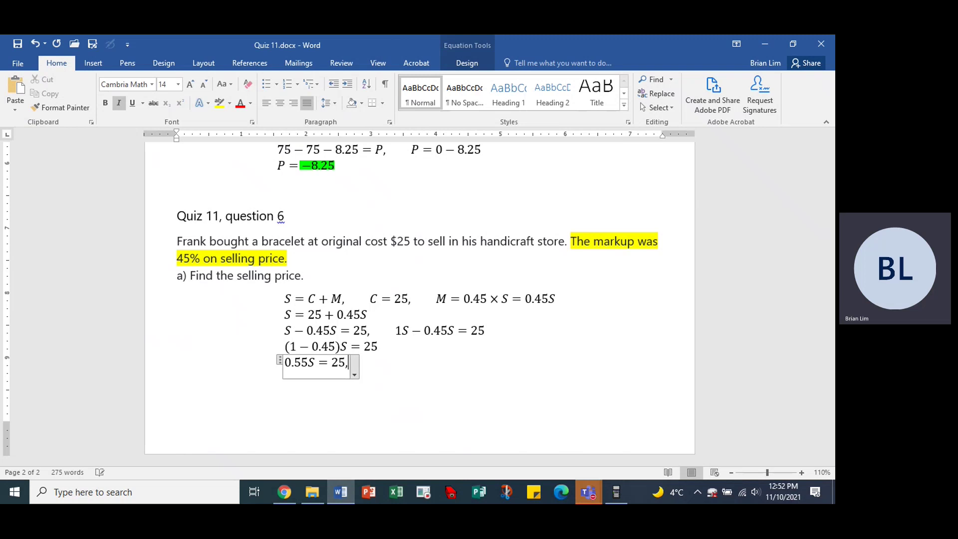
pyautogui.write('      S = 2')
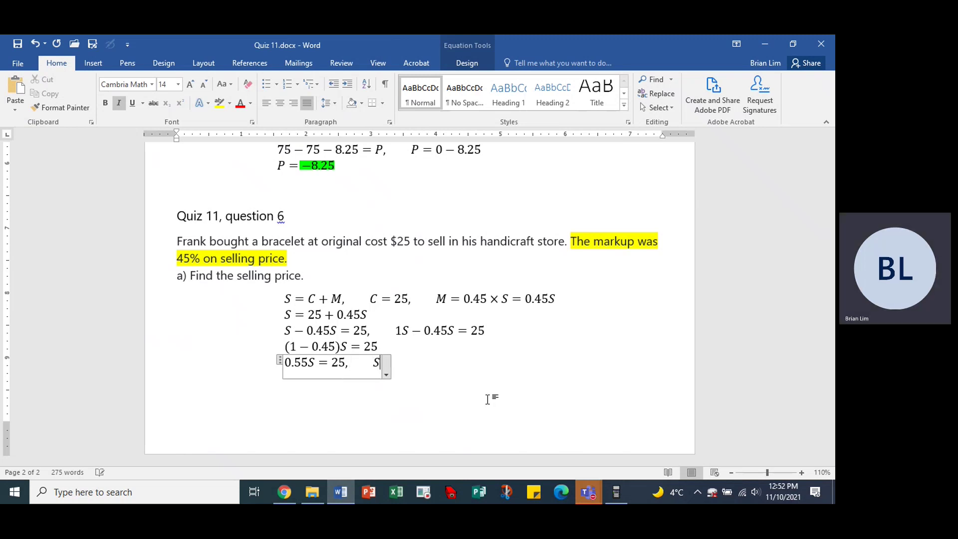
pyautogui.write('5')
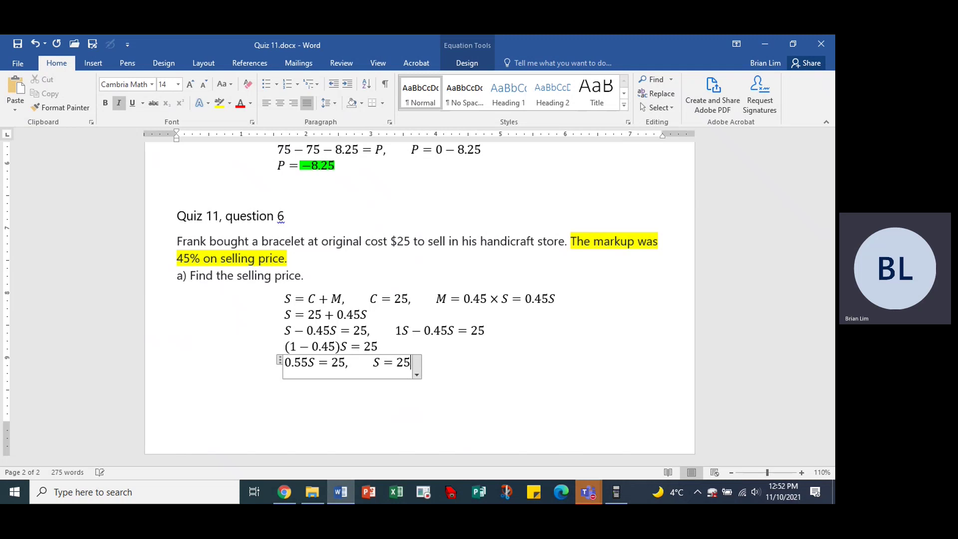
pyautogui.write('/0.55 ')
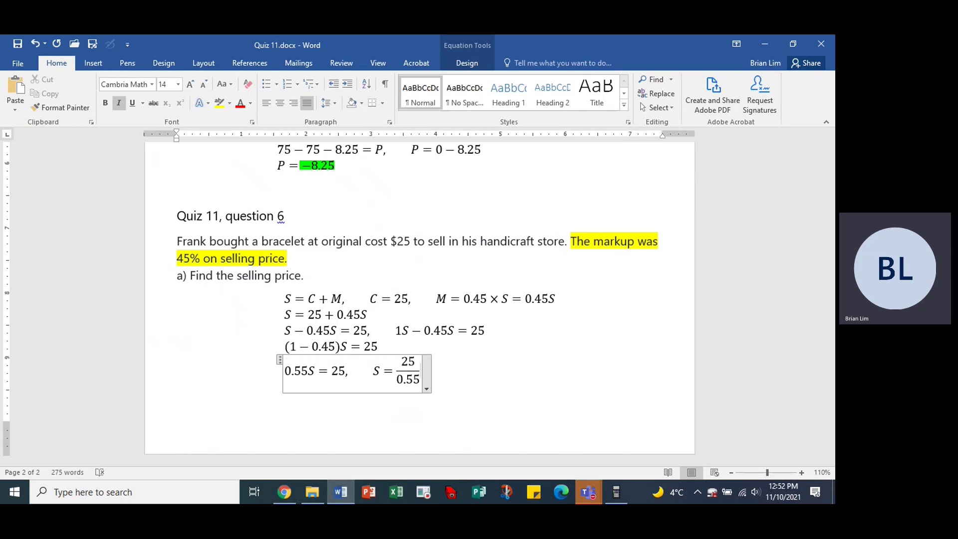
pyautogui.write('=')
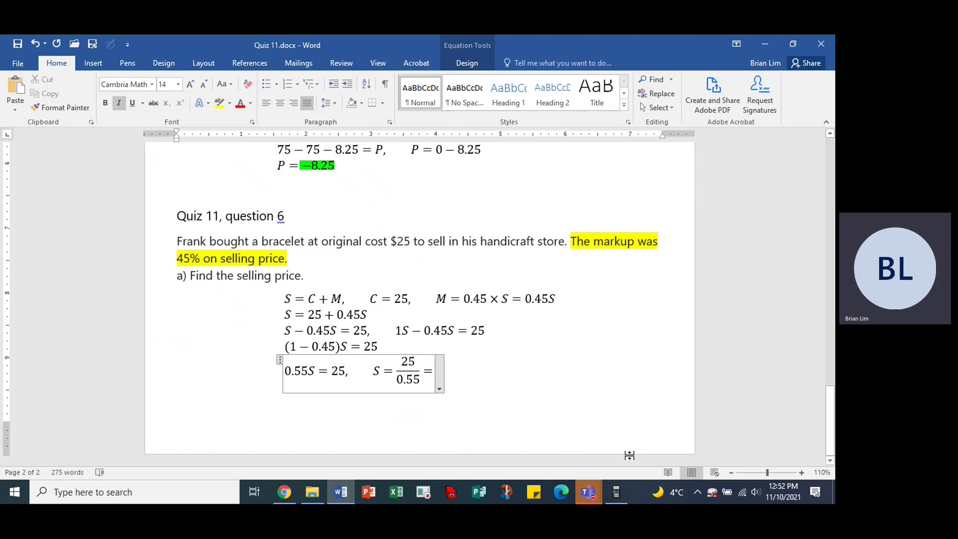
# Calculate 25 ÷ 0.55 = 45.4545 on the BA II Plus calculator
pyautogui.click(618, 490)
pyautogui.click(731, 402)
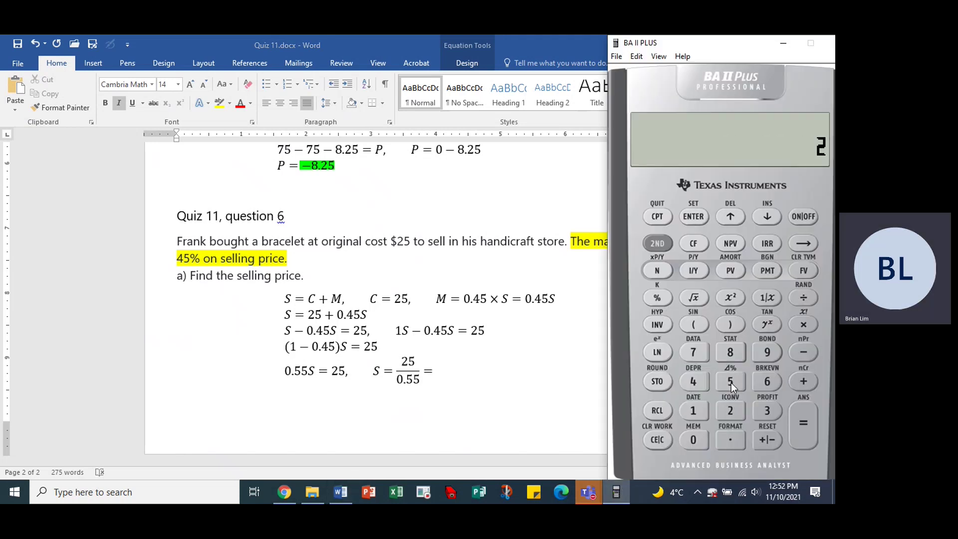
pyautogui.click(730, 382)
pyautogui.click(807, 295)
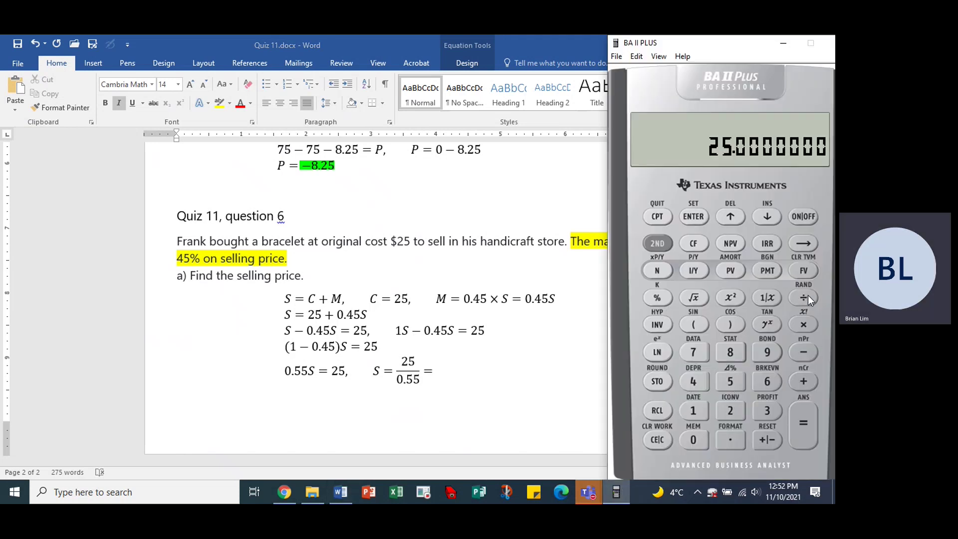
pyautogui.click(731, 440)
pyautogui.click(732, 382)
pyautogui.click(731, 382)
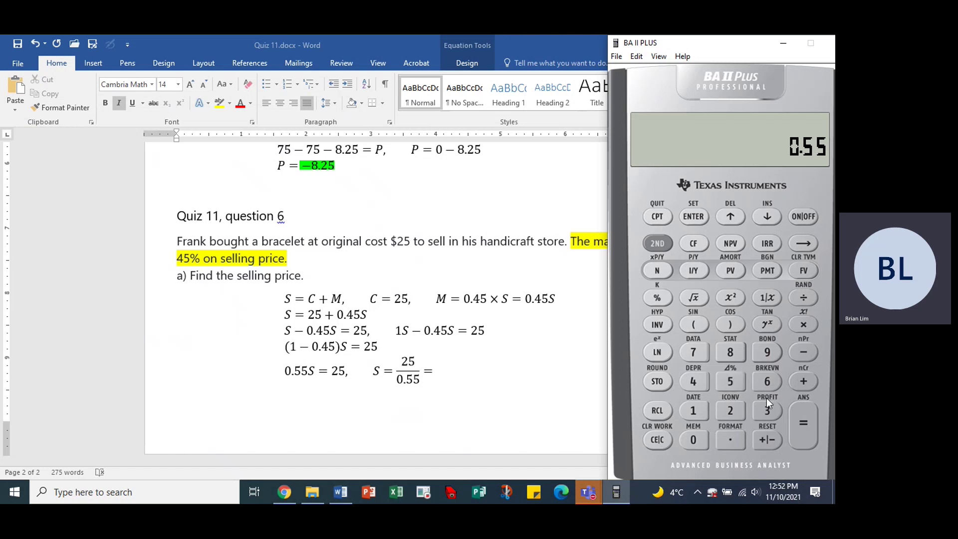
pyautogui.click(809, 436)
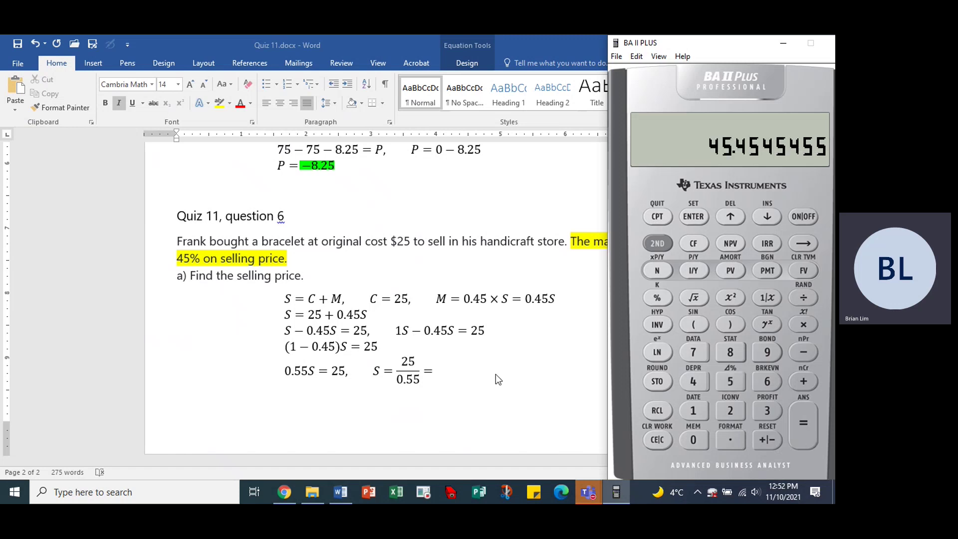
# Finish the equation with the rounded 45.45 and start a new equation line
pyautogui.click(434, 370)
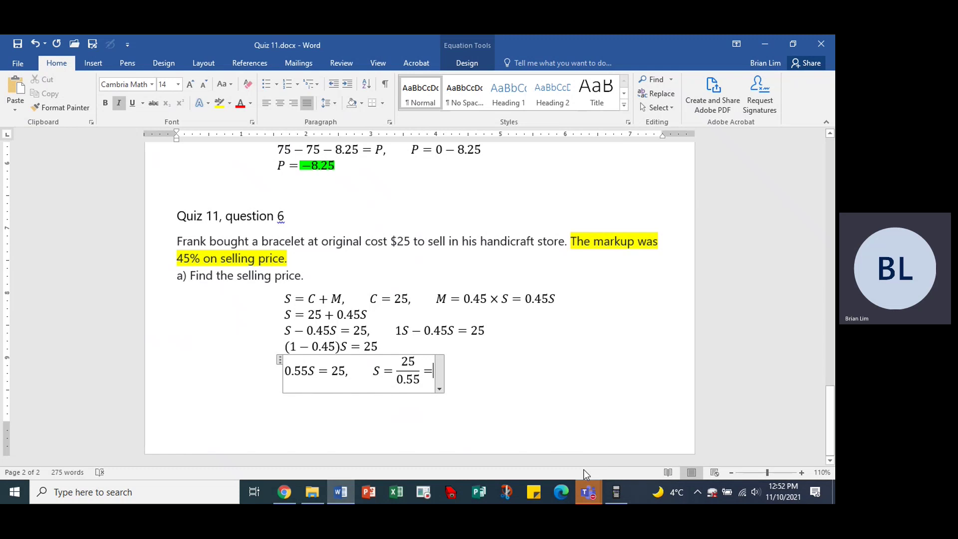
pyautogui.write('45.45')
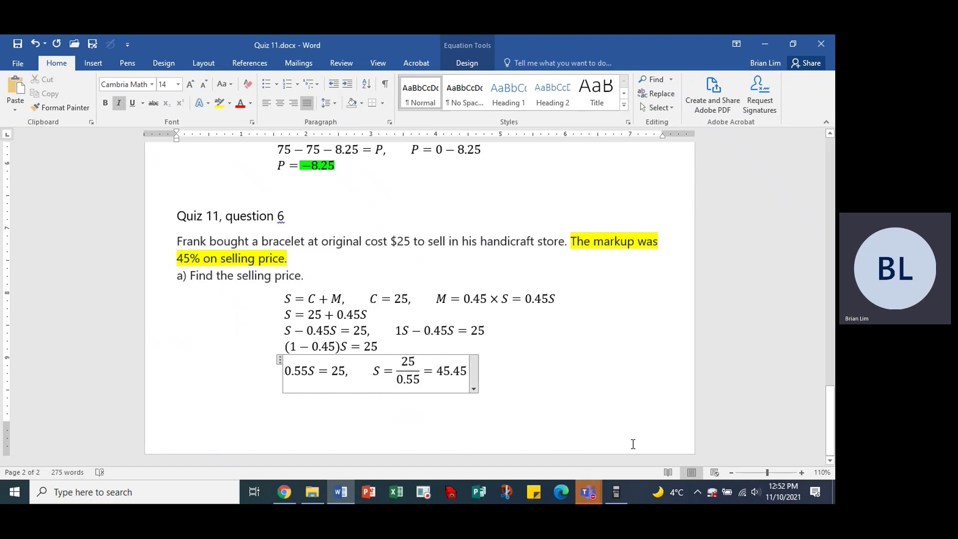
pyautogui.click(616, 492)
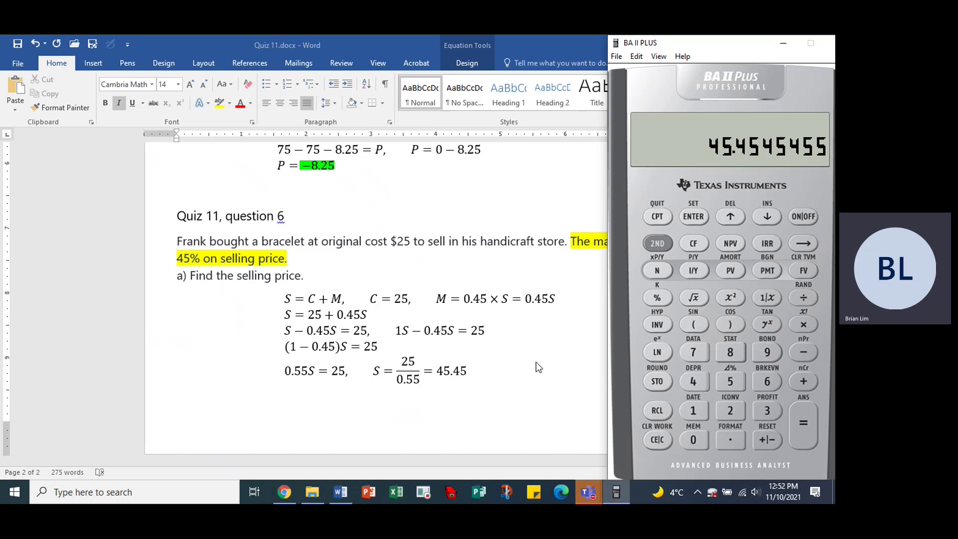
pyautogui.click(474, 365)
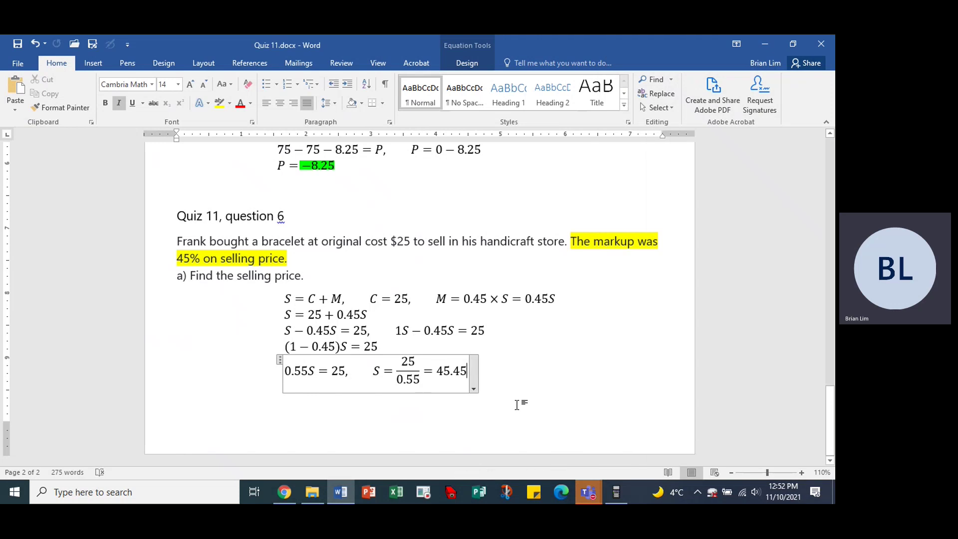
pyautogui.press('Return')
# Type S = 45.45, highlight 45.45 in green, and insert a page break for part b
pyautogui.write('S ')
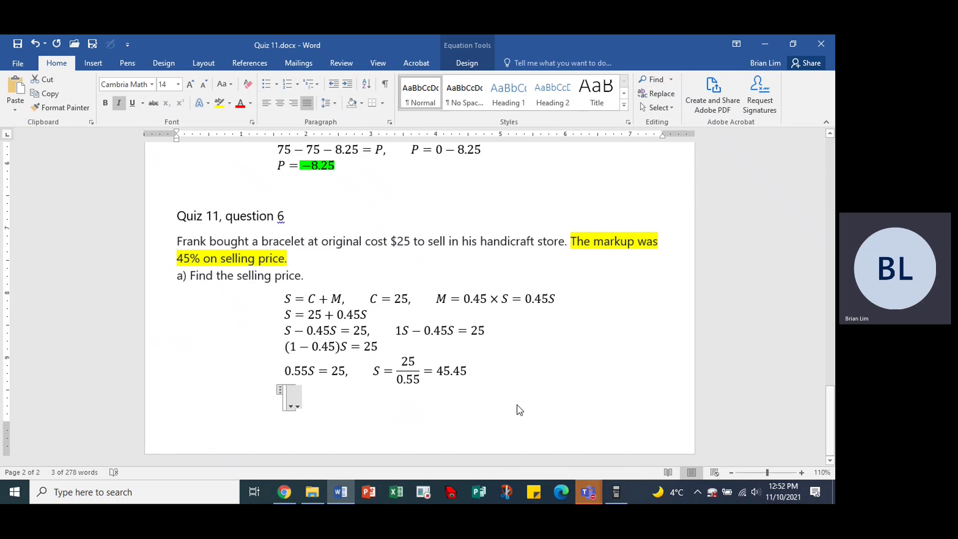
pyautogui.write('= 4')
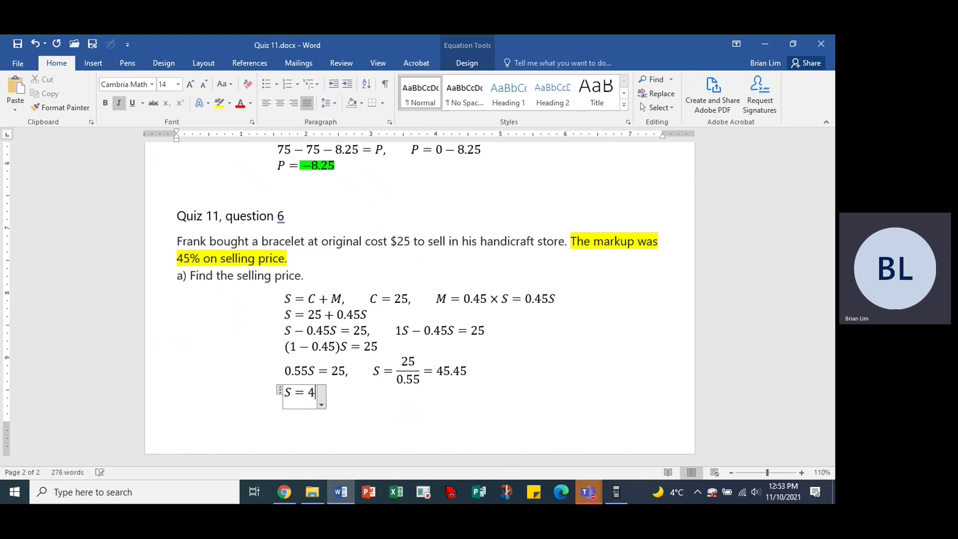
pyautogui.write('5.45')
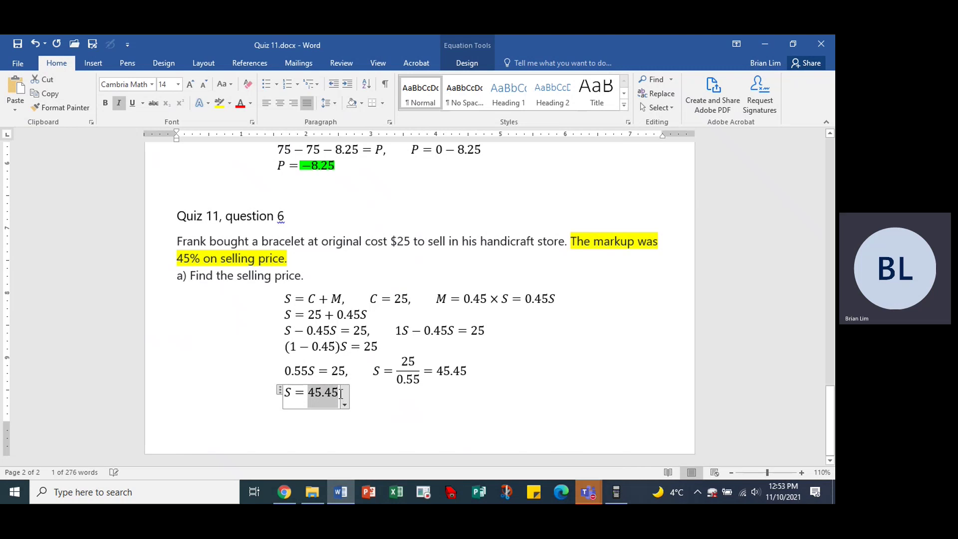
pyautogui.click(230, 107)
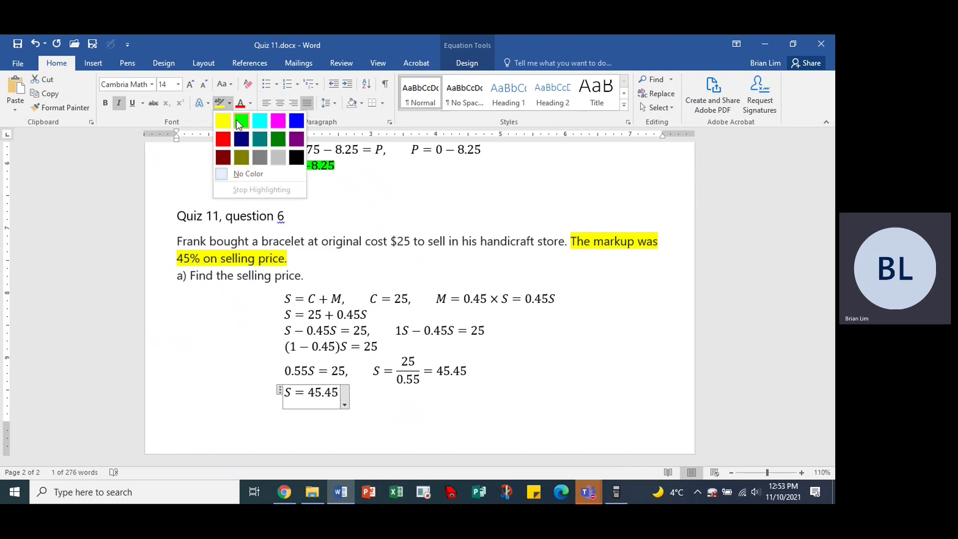
pyautogui.click(241, 120)
pyautogui.hotkey('ctrl', 'End')
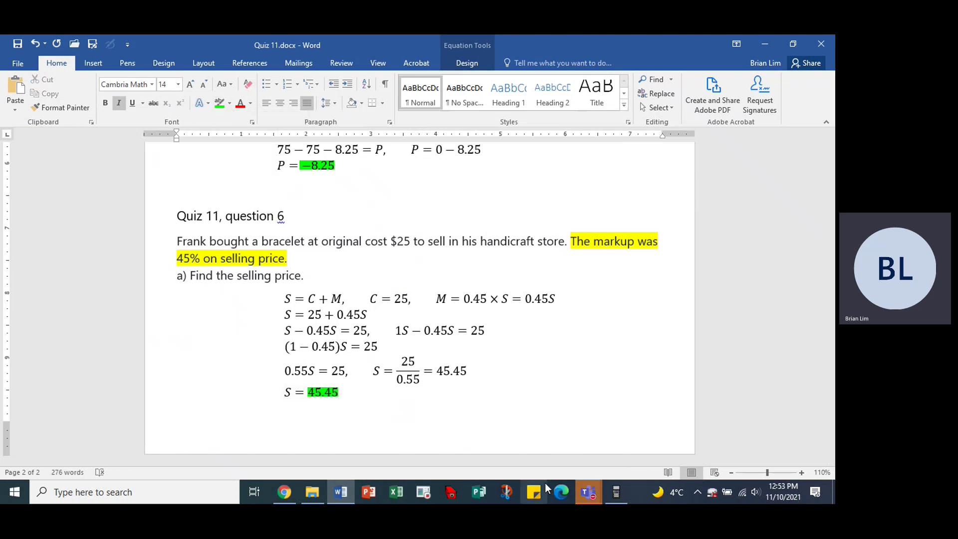
pyautogui.hotkey('ctrl', 'Return')
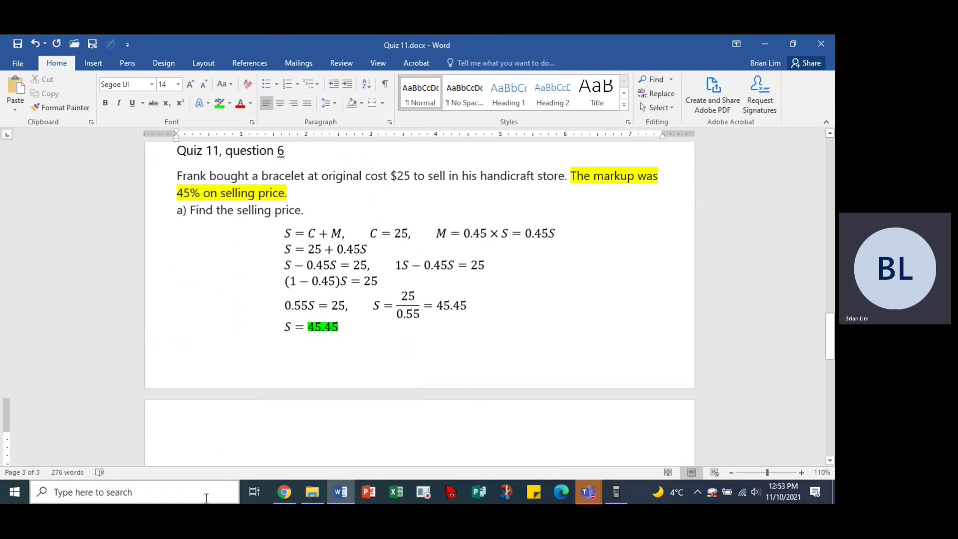
# Enter 45.45 as the selling price answer in the MyOpenMath quiz
pyautogui.click(283, 492)
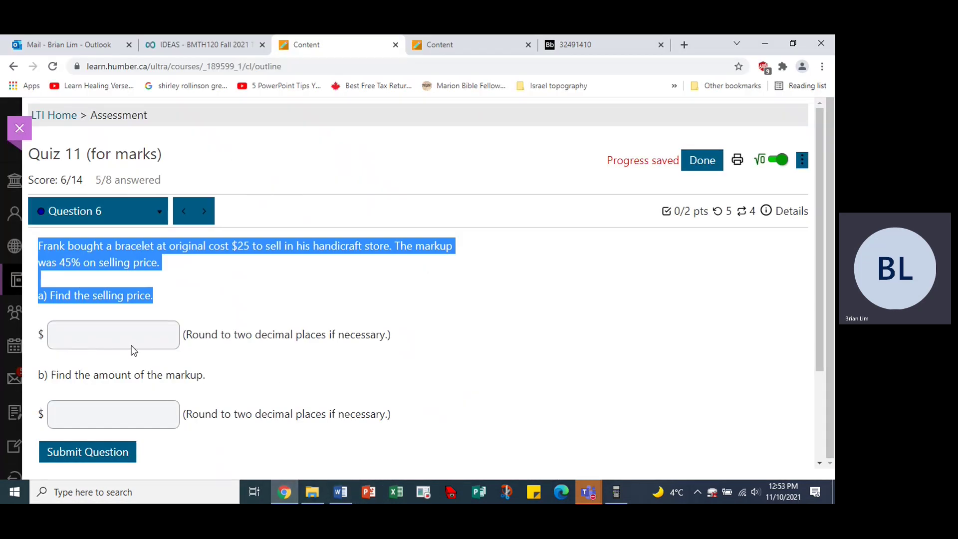
pyautogui.click(133, 337)
pyautogui.write('45.45')
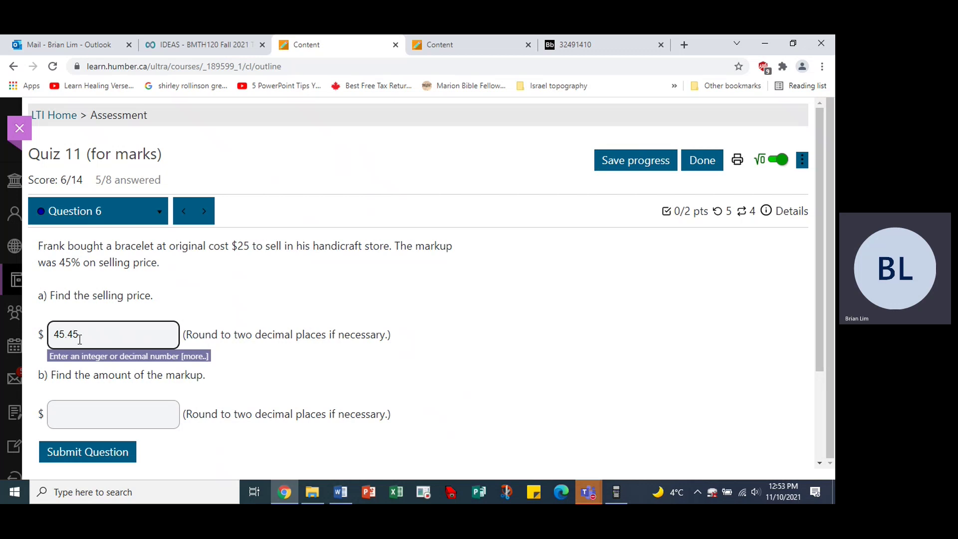
pyautogui.click(37, 378)
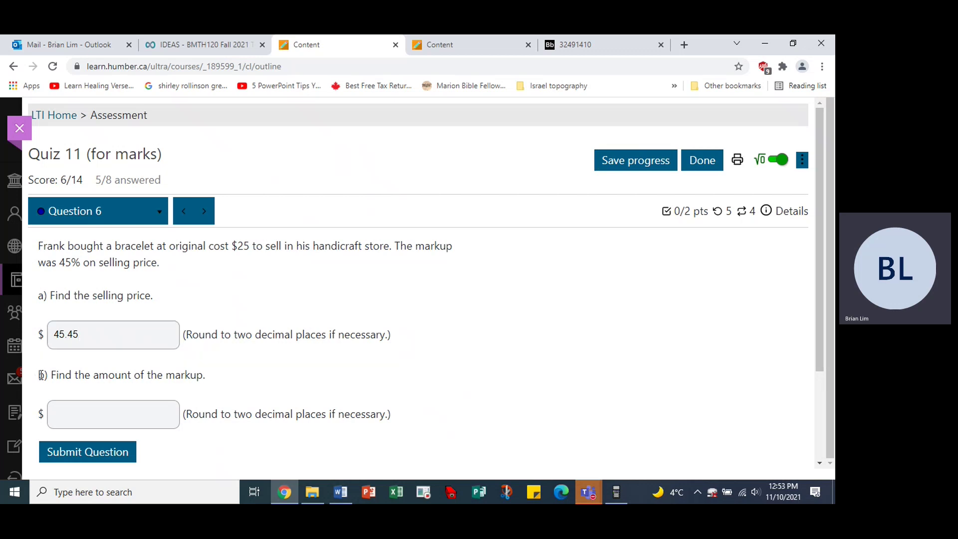
# Copy 'b) Find the amount of the markup.' and return to the Word document
pyautogui.moveTo(39, 375); pyautogui.dragTo(206, 376)
pyautogui.hotkey('ctrl', 'c')
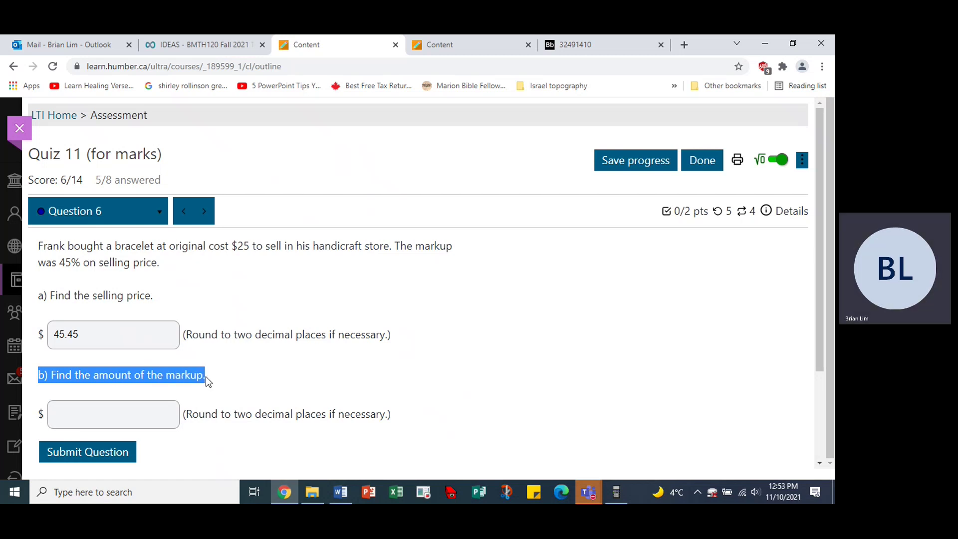
pyautogui.click(300, 372)
pyautogui.click(340, 494)
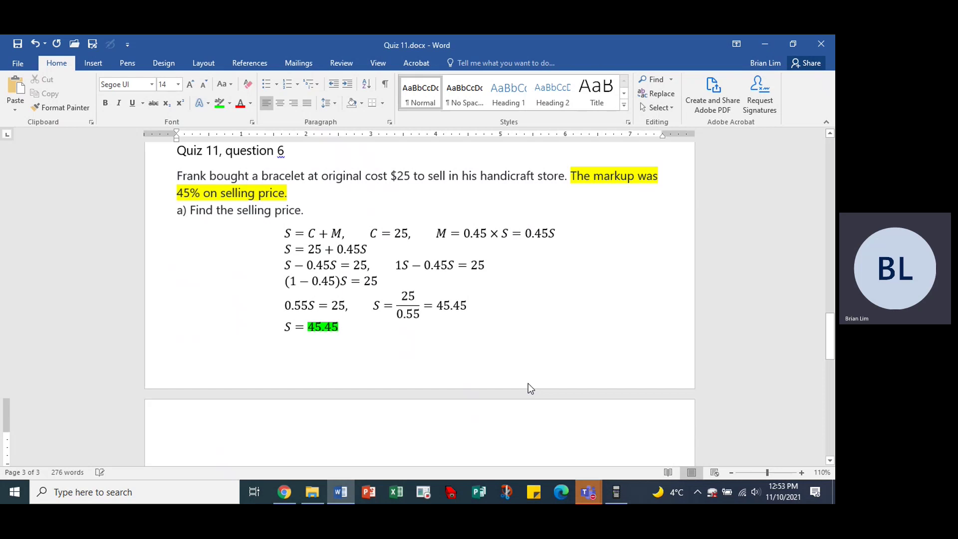
# Paste the part b markup question and add the equation M = 0.45S below it
pyautogui.hotkey('ctrl', 'v')
pyautogui.press('Return')
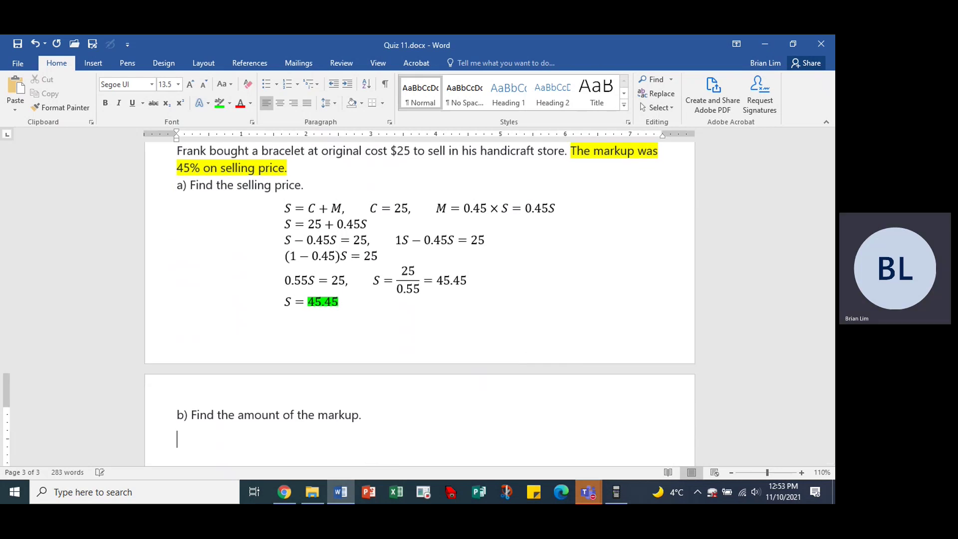
pyautogui.hotkey('alt', '=')
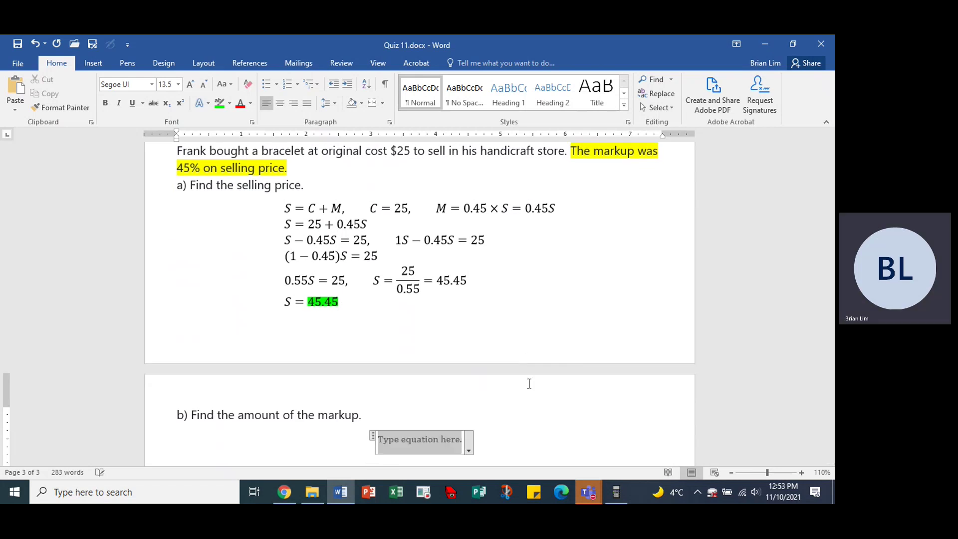
pyautogui.write('M ')
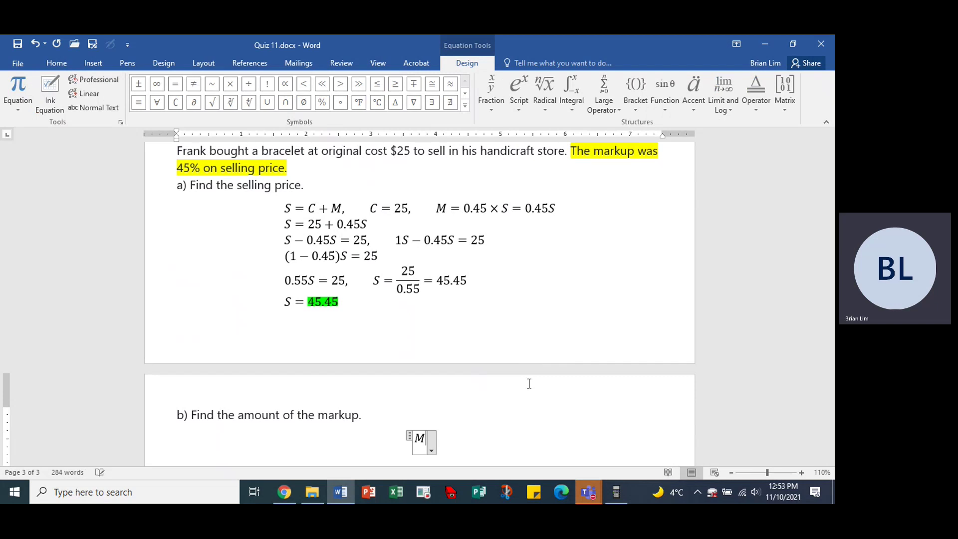
pyautogui.write('= 0')
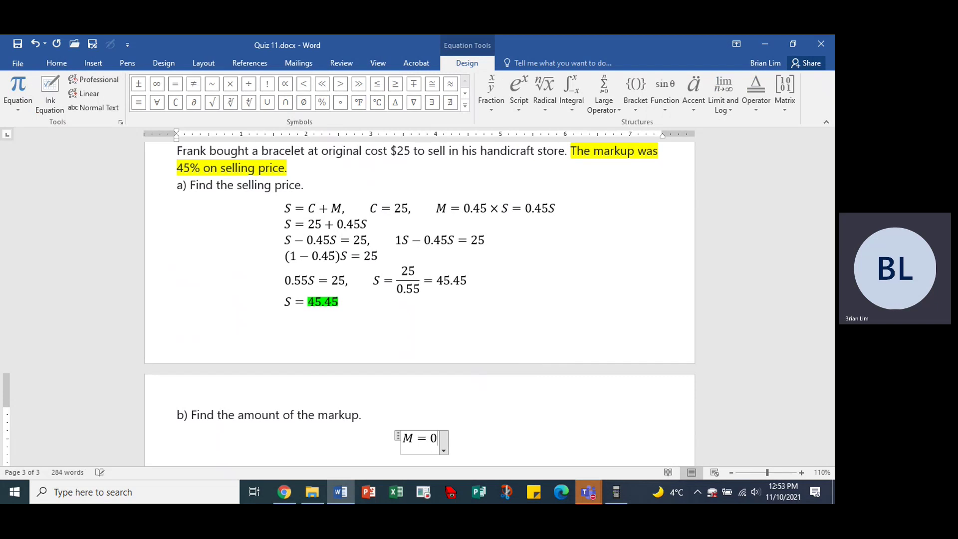
pyautogui.write('.45')
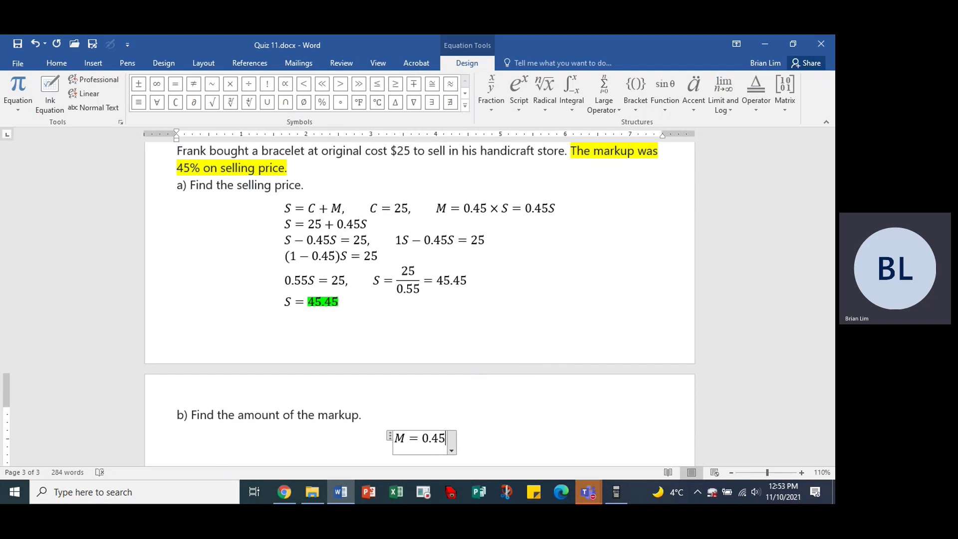
pyautogui.write('S')
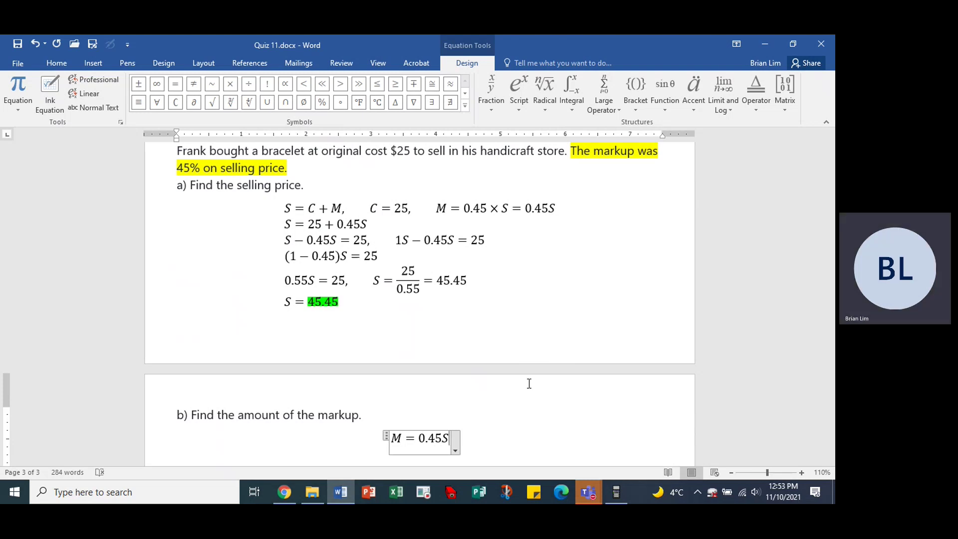
# Add a new equation line M = 0.45(45.45) = under M = 0.45S
pyautogui.press('Return')
pyautogui.write('M=')
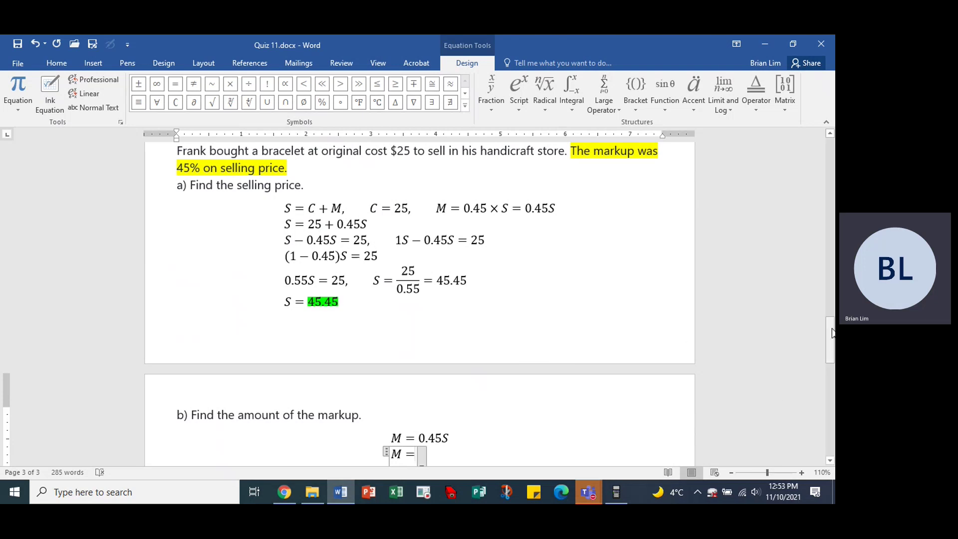
pyautogui.moveTo(832, 335); pyautogui.dragTo(832, 351)
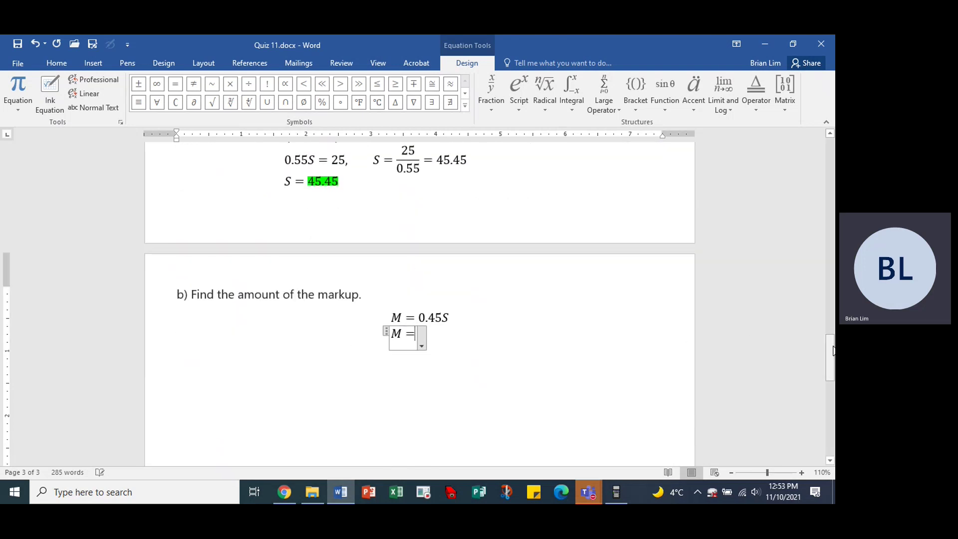
pyautogui.write('0.45')
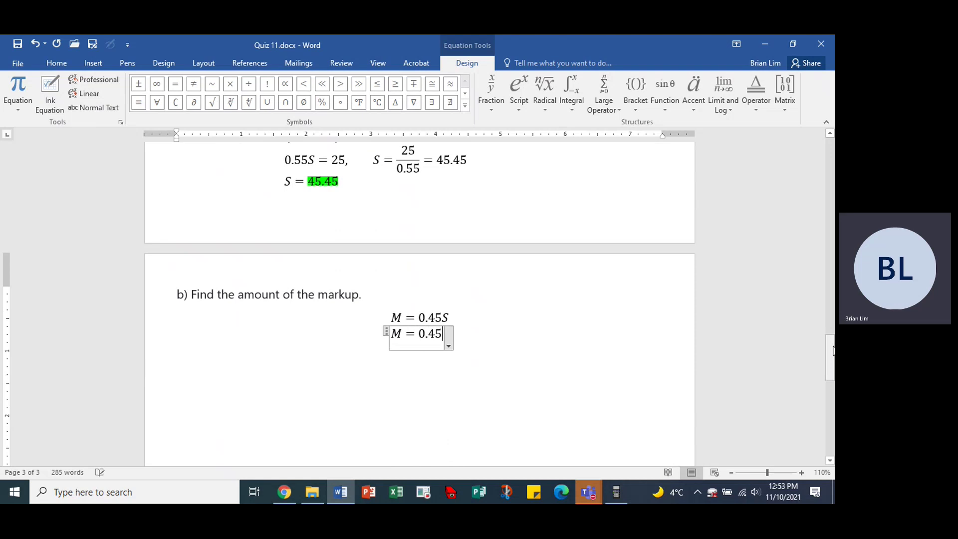
pyautogui.write('(45.45')
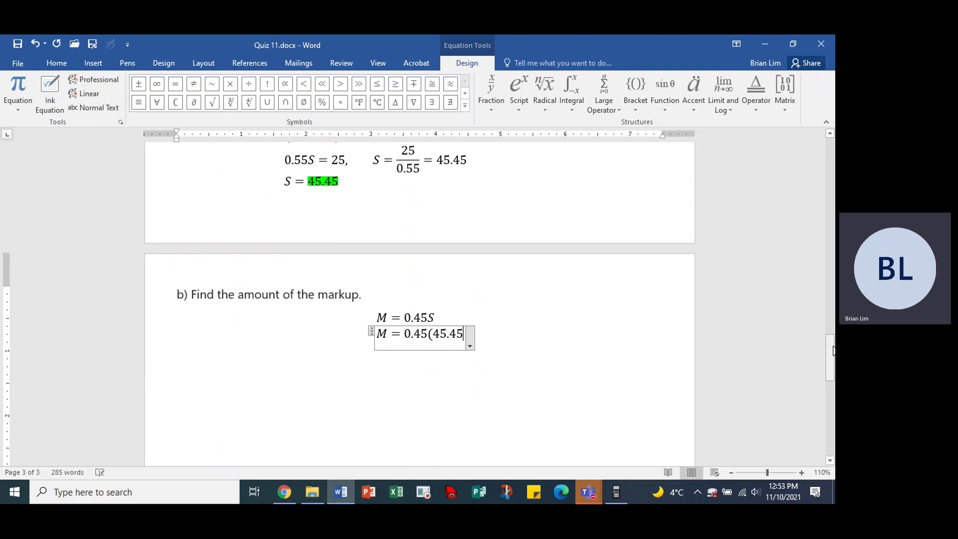
pyautogui.write(') =')
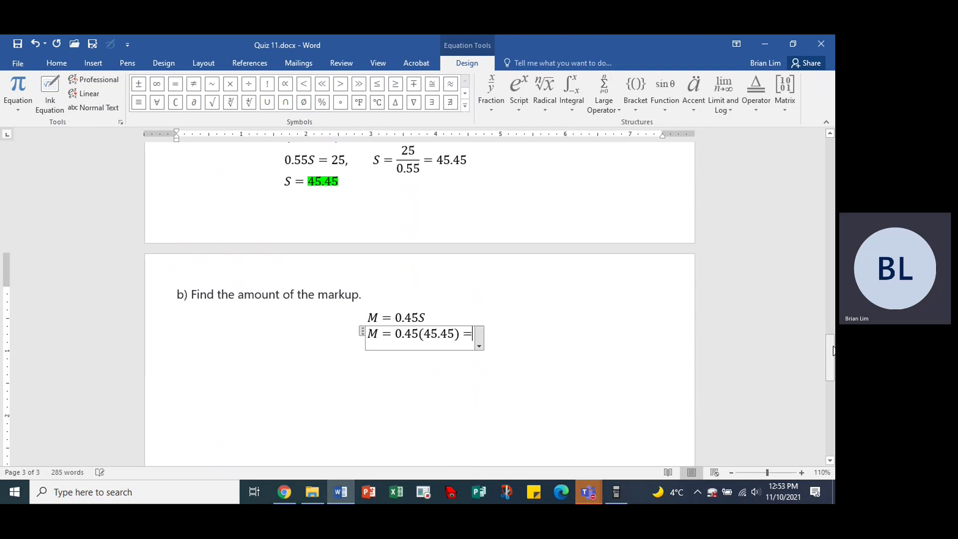
# Bring up the BA II Plus calculator and key in 0.45 × as a first attempt
pyautogui.click(617, 491)
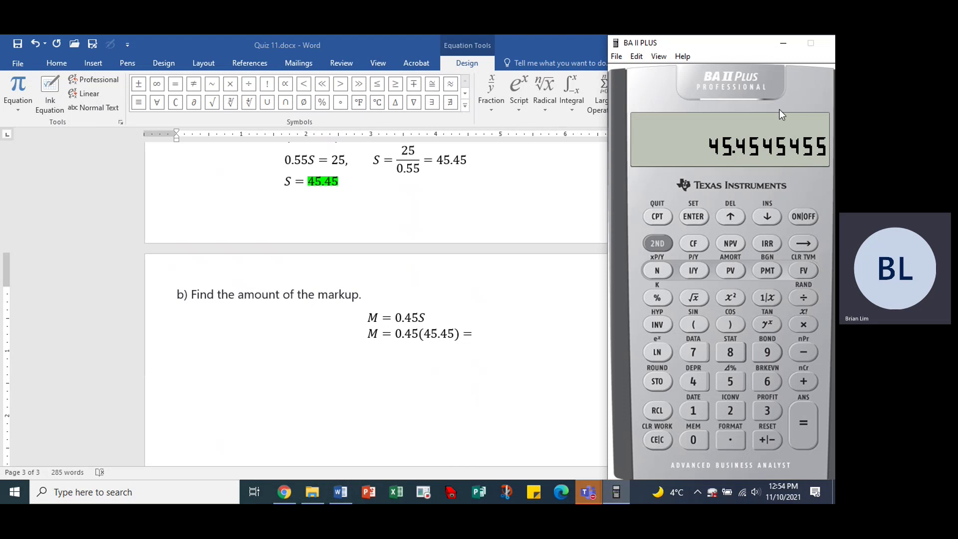
pyautogui.click(731, 438)
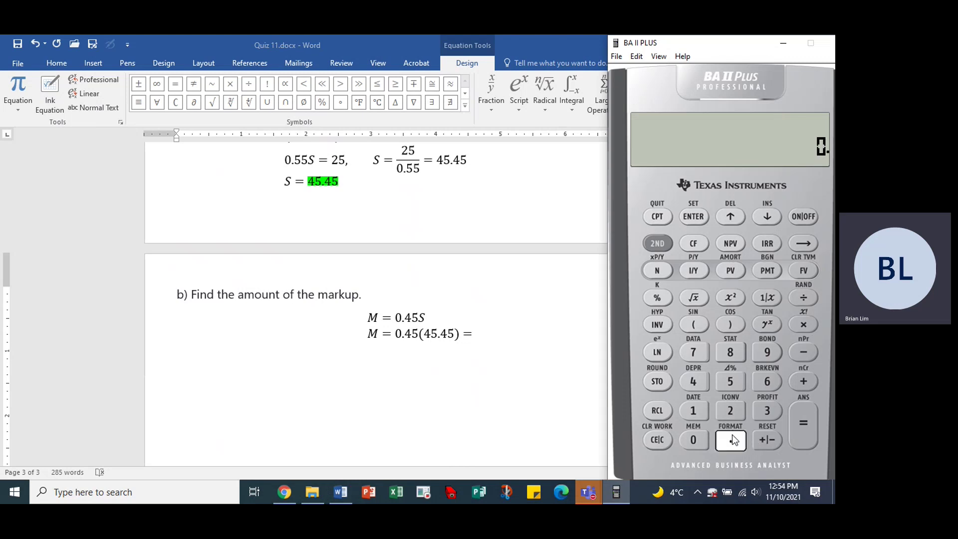
pyautogui.click(696, 384)
pyautogui.click(732, 382)
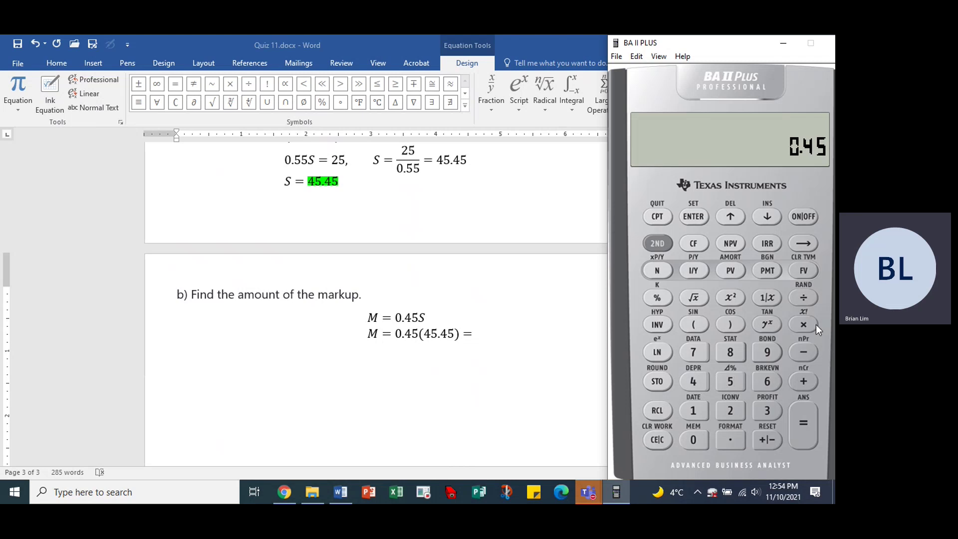
pyautogui.click(808, 324)
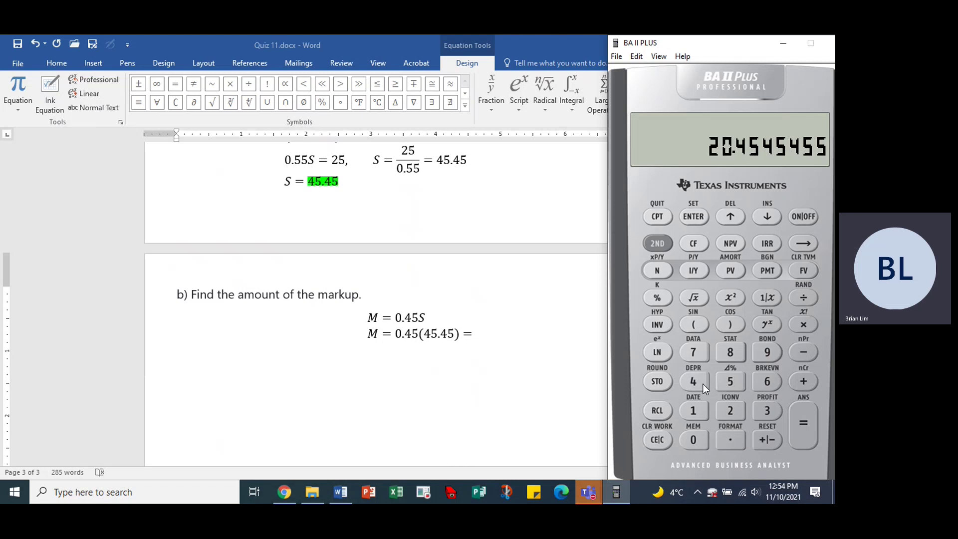
# Clear the display and recompute 0.45 × 45.45, getting 20.4525
pyautogui.click(659, 440)
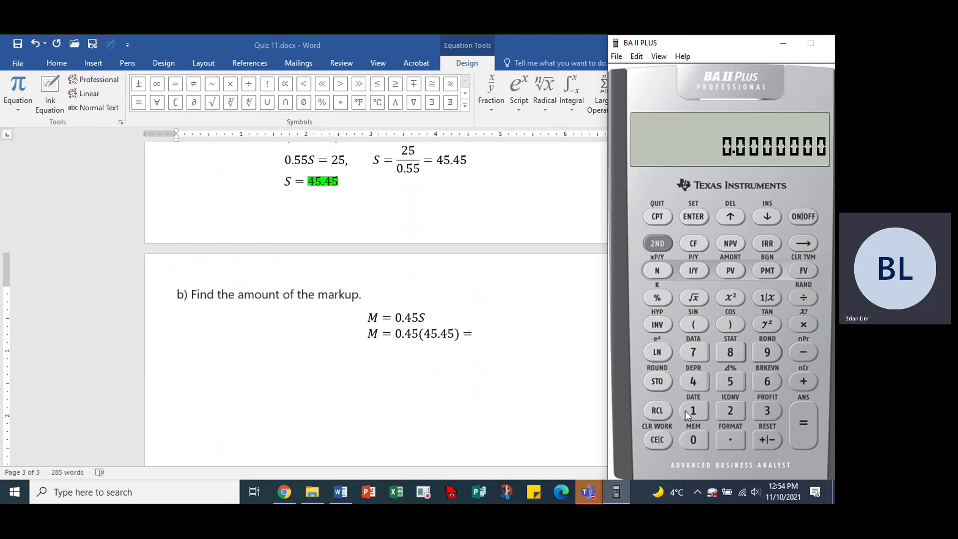
pyautogui.click(721, 438)
pyautogui.click(698, 384)
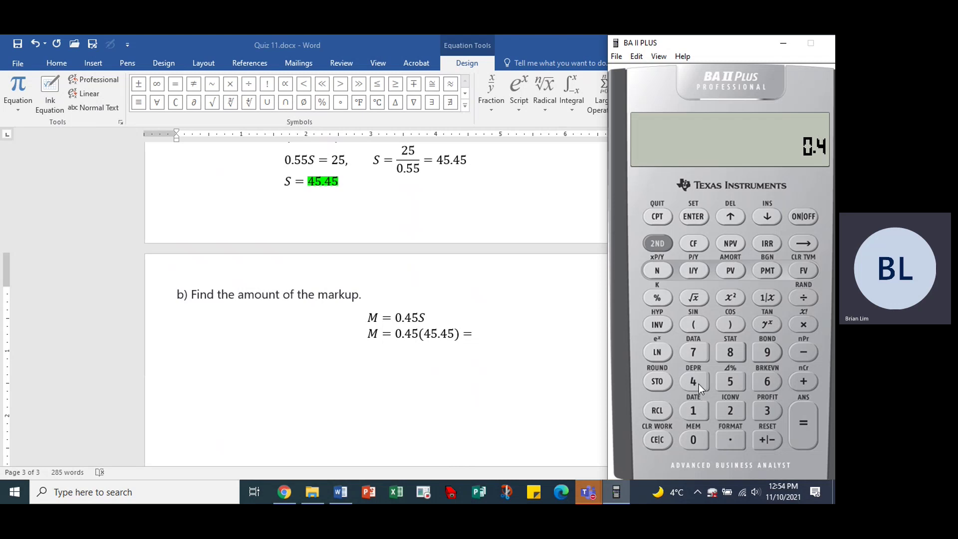
pyautogui.click(728, 383)
pyautogui.click(803, 325)
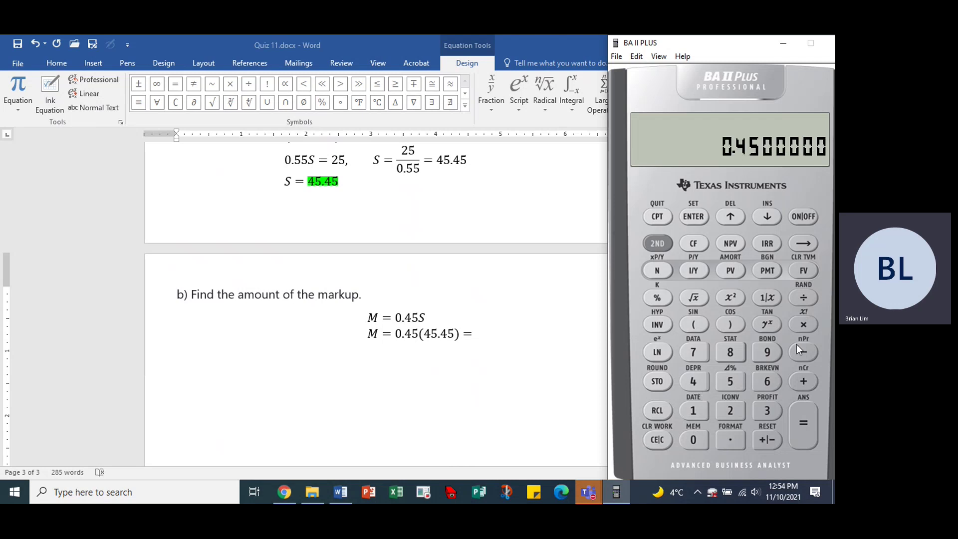
pyautogui.click(693, 382)
pyautogui.click(729, 383)
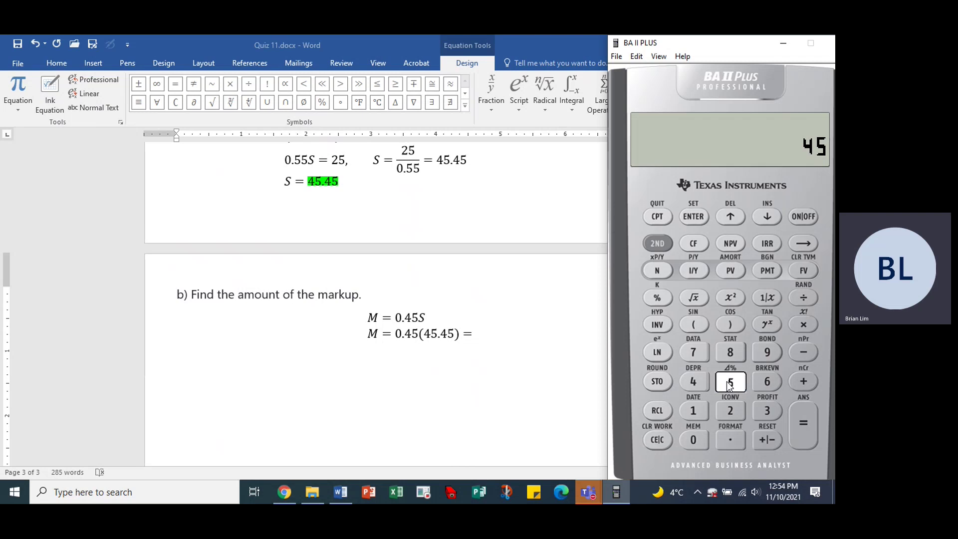
pyautogui.click(693, 382)
pyautogui.click(729, 382)
pyautogui.click(810, 445)
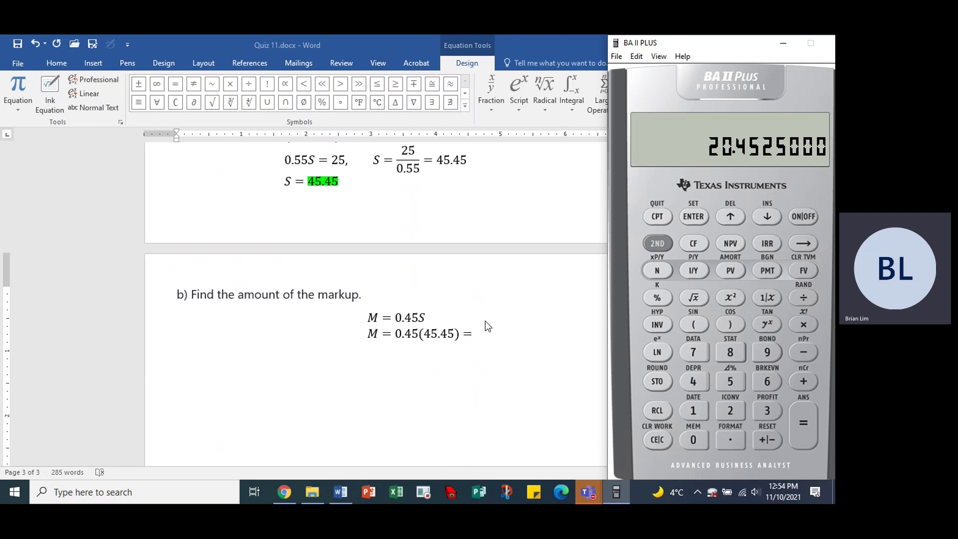
# Complete M = 0.45(45.45) with 20.45 and add a final line M = 20.45
pyautogui.click(475, 331)
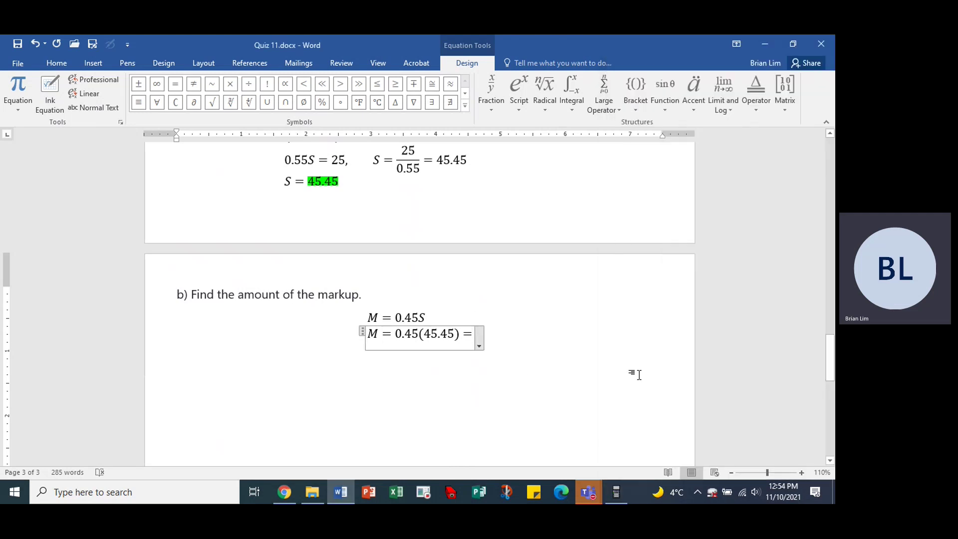
pyautogui.write('20.45')
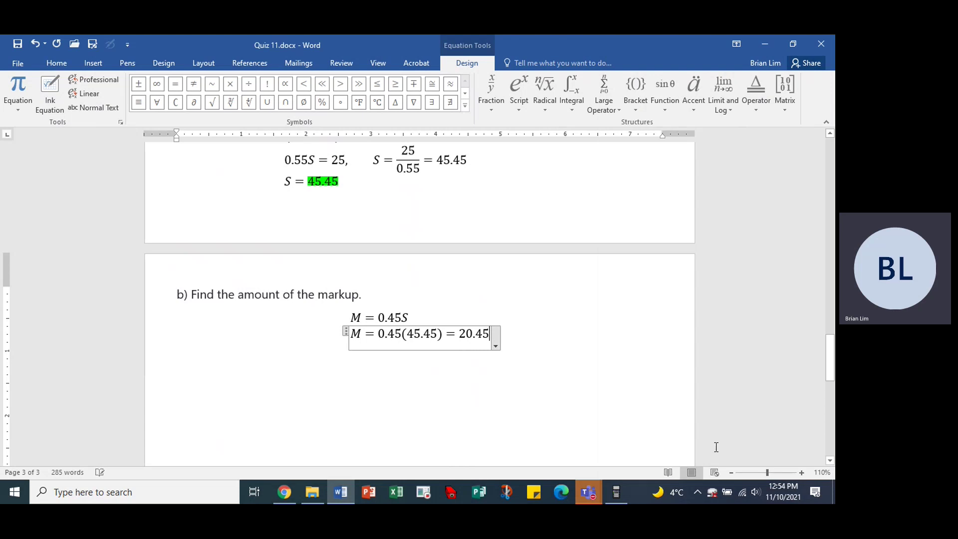
pyautogui.press('Return')
pyautogui.write('M = ')
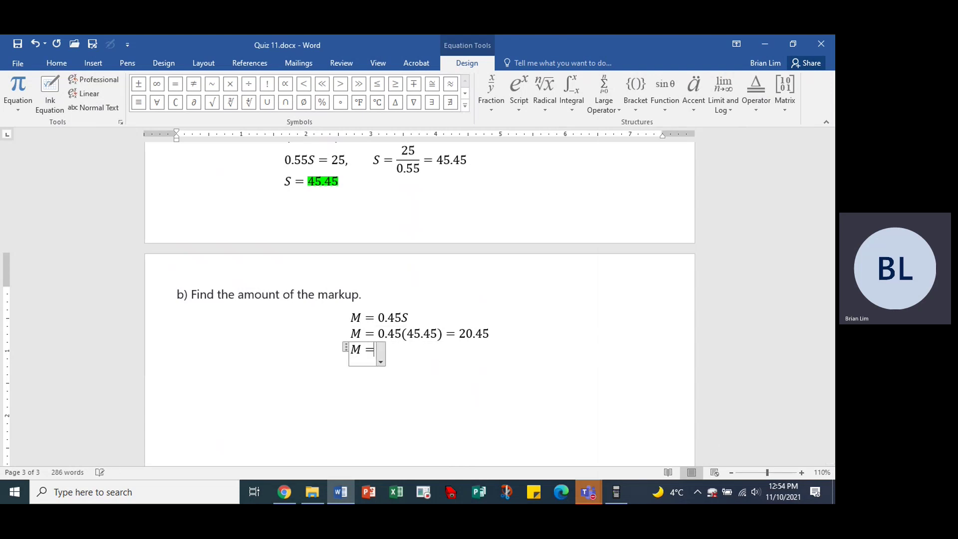
pyautogui.write('20.45')
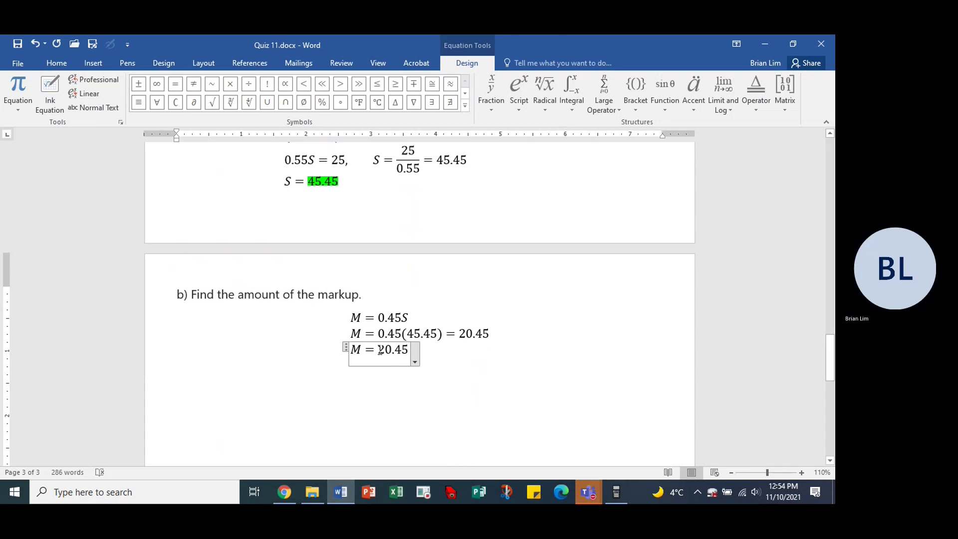
# Highlight the final answer 20.45 in green
pyautogui.moveTo(378, 350); pyautogui.dragTo(403, 351)
pyautogui.click(57, 63)
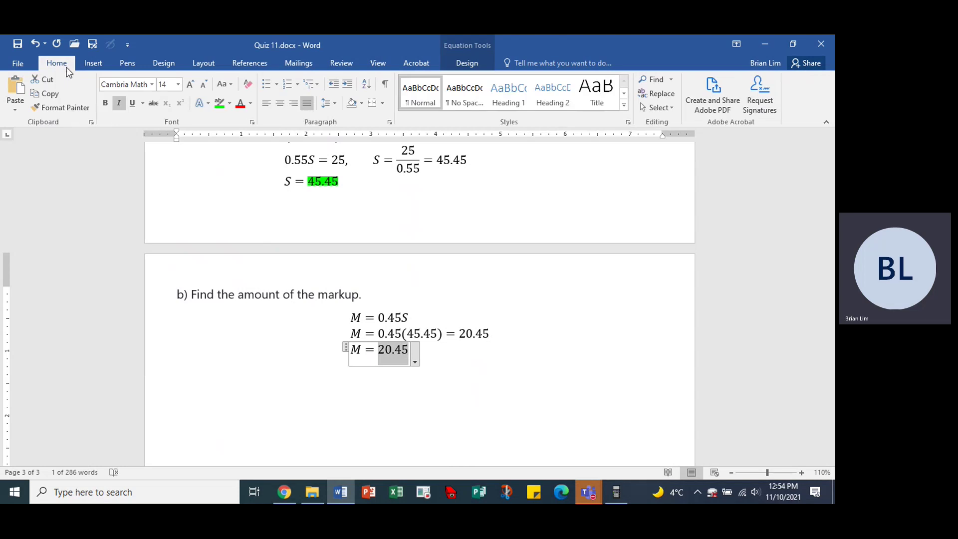
pyautogui.click(229, 104)
pyautogui.click(241, 121)
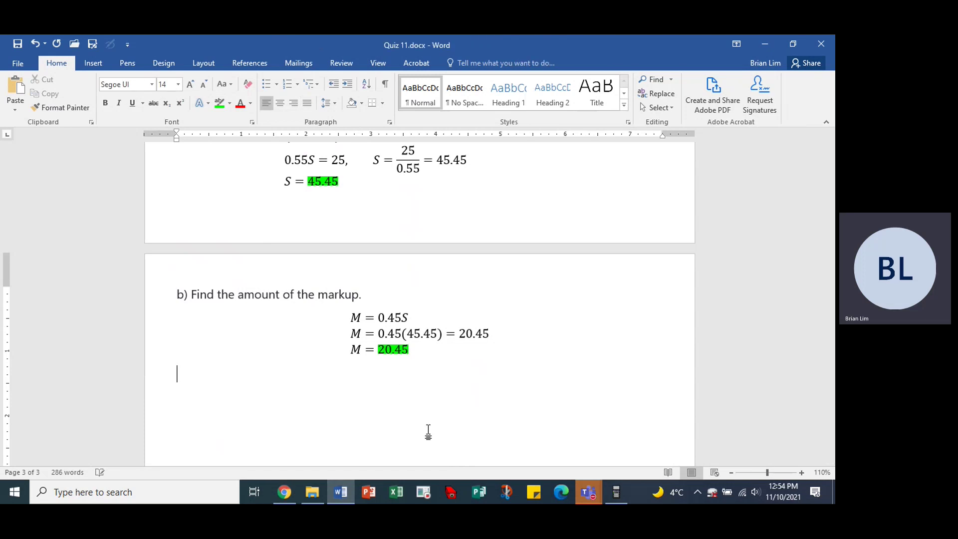
# Enter 20.45 as the part b markup answer in the quiz and submit Question 6
pyautogui.click(284, 491)
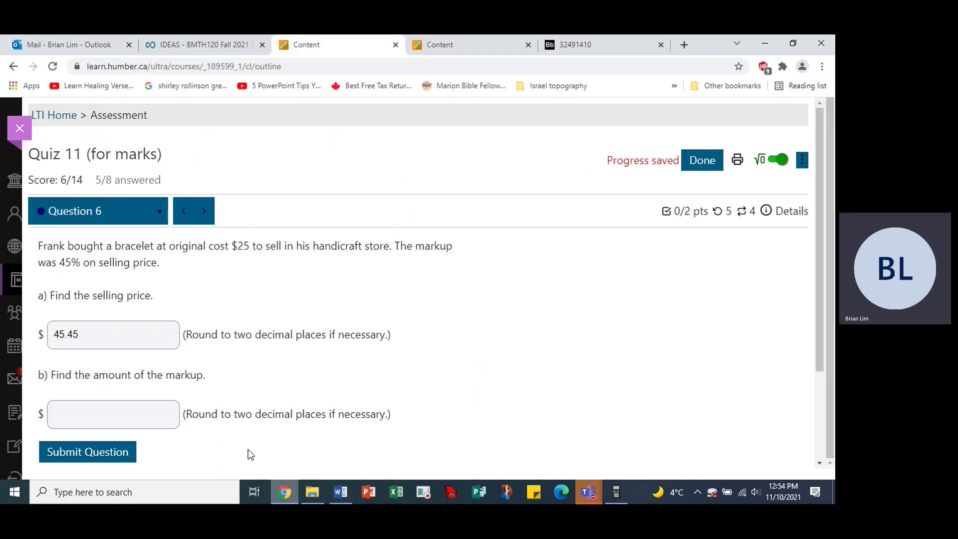
pyautogui.click(149, 418)
pyautogui.write('20')
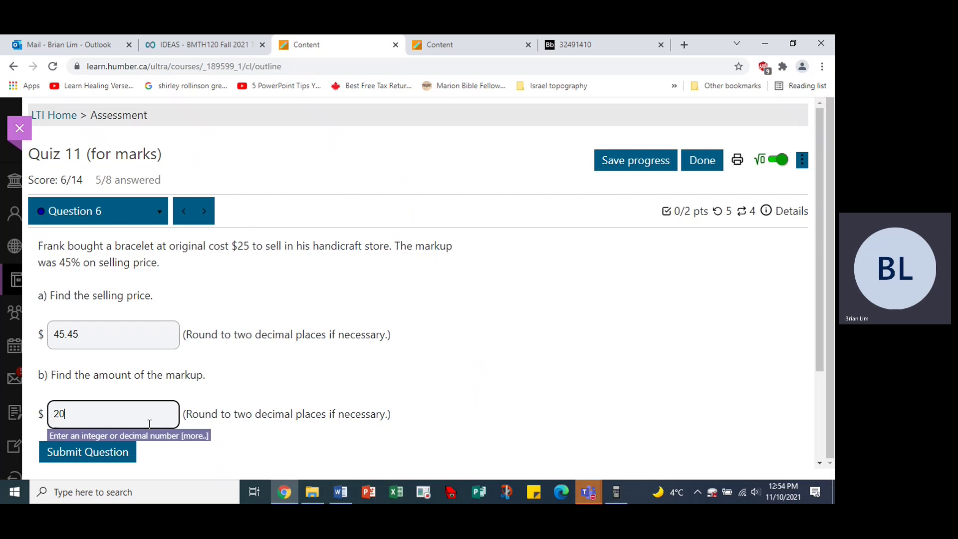
pyautogui.write('.45')
pyautogui.click(109, 455)
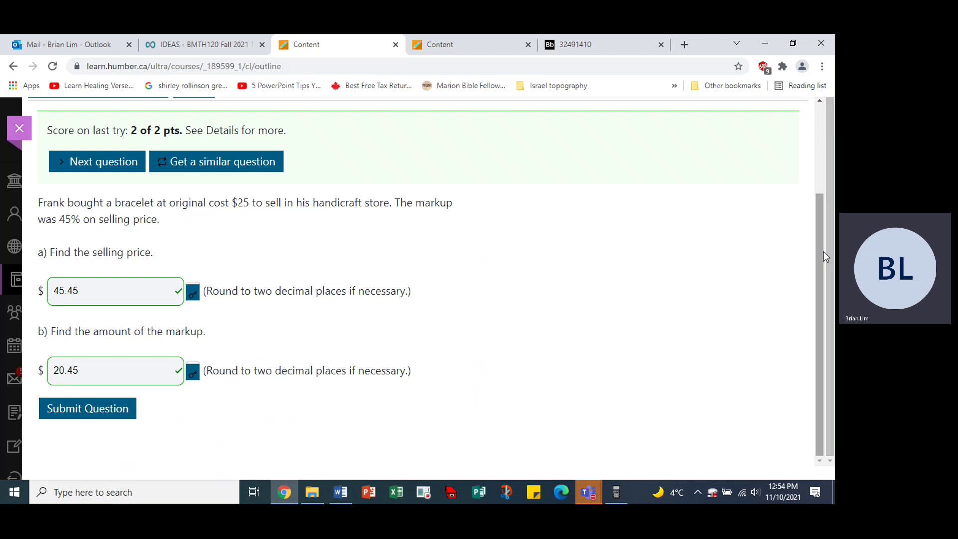
# Switch to the Teams meeting window and show its More actions list
pyautogui.moveTo(824, 256); pyautogui.dragTo(809, 191)
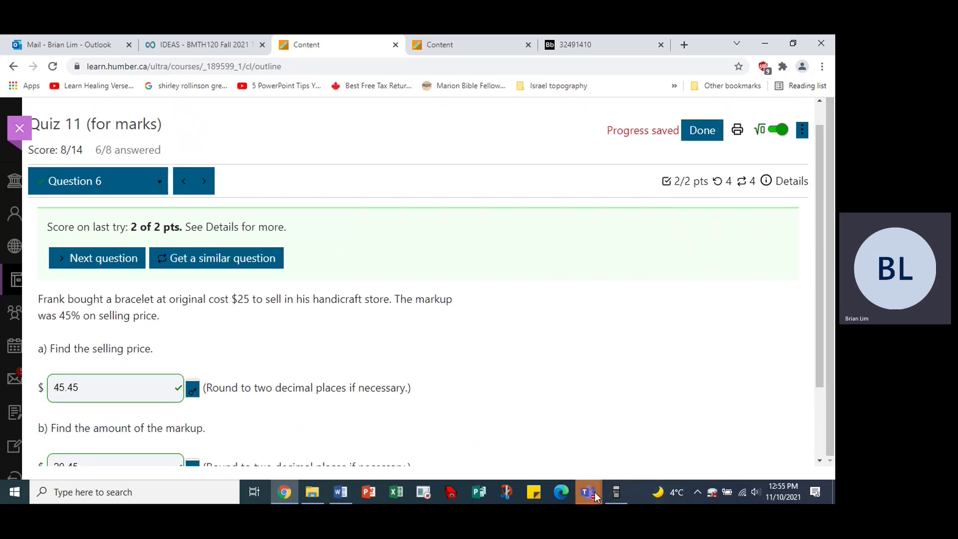
pyautogui.moveTo(595, 491)
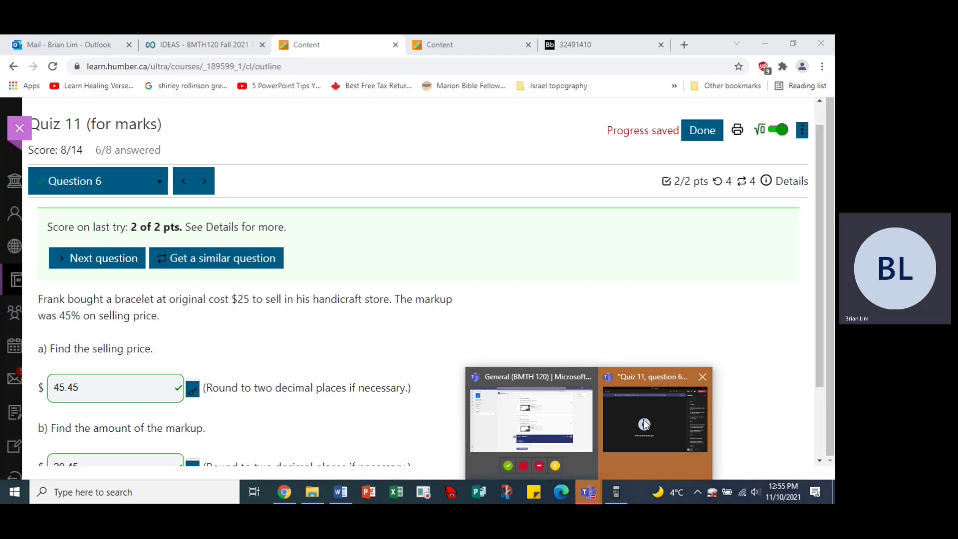
pyautogui.click(643, 420)
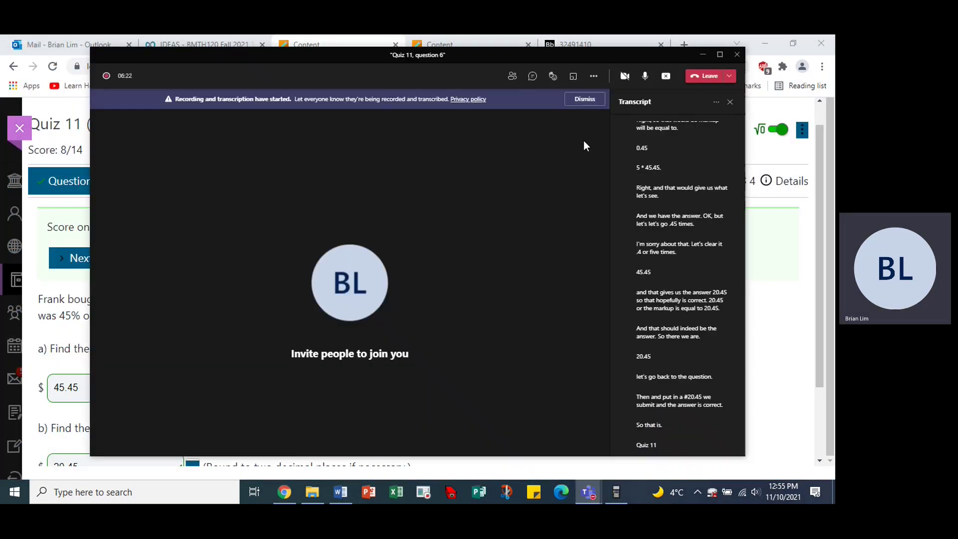
pyautogui.click(593, 77)
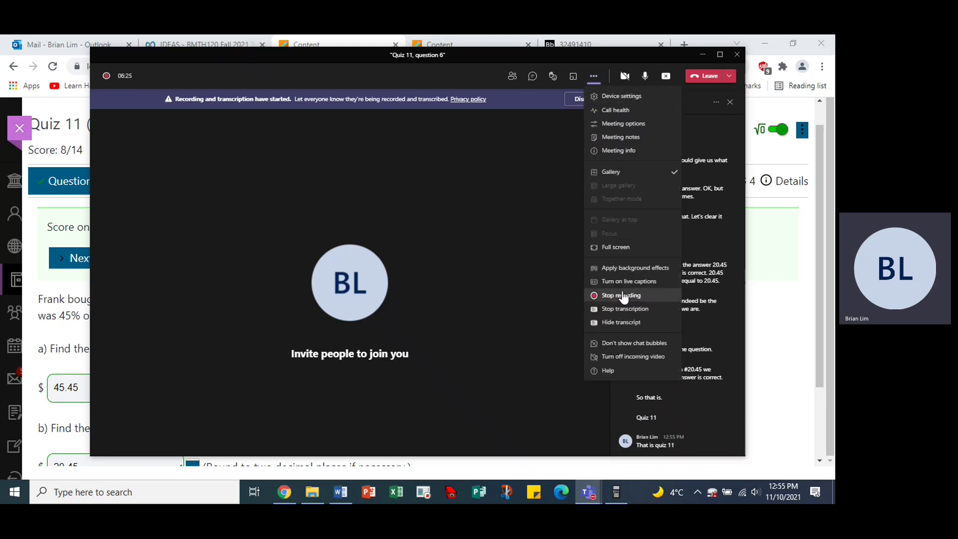